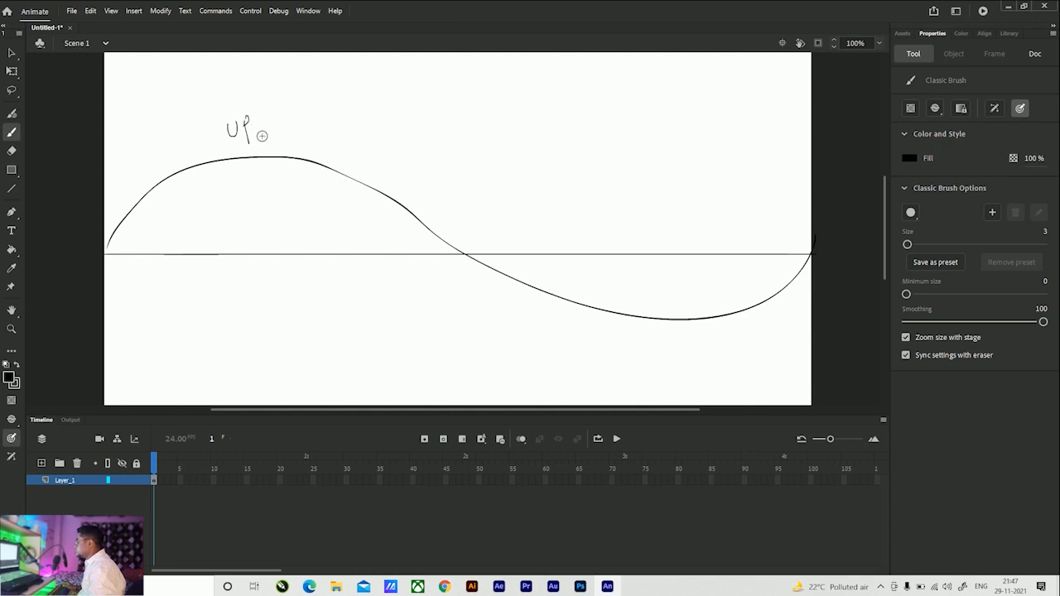
# Step: Add an upward arrow beside the "UP" label at the crest and write "down" below the trough
pyautogui.moveTo(278, 116)
pyautogui.mouseDown()
pyautogui.moveTo(278, 138)
pyautogui.moveTo(271, 127)
pyautogui.mouseUp()
pyautogui.moveTo(278, 115); pyautogui.dragTo(286, 128)
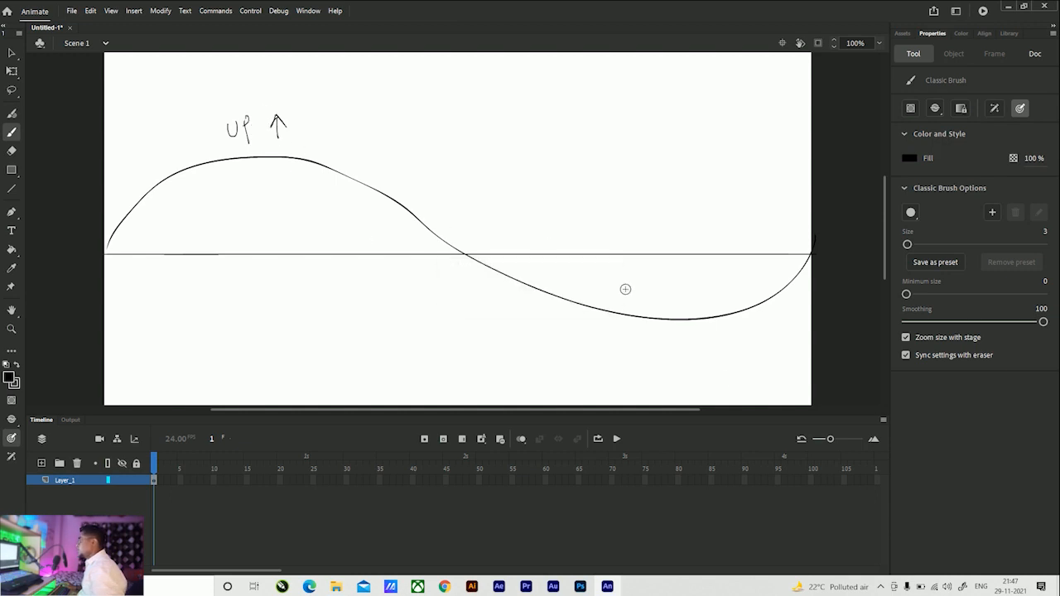
pyautogui.moveTo(651, 363); pyautogui.dragTo(651, 373)
pyautogui.moveTo(655, 373)
pyautogui.mouseDown()
pyautogui.moveTo(663, 362)
pyautogui.moveTo(691, 363)
pyautogui.mouseUp()
pyautogui.moveTo(621, 348); pyautogui.dragTo(621, 372)
pyautogui.moveTo(617, 361); pyautogui.dragTo(632, 358)
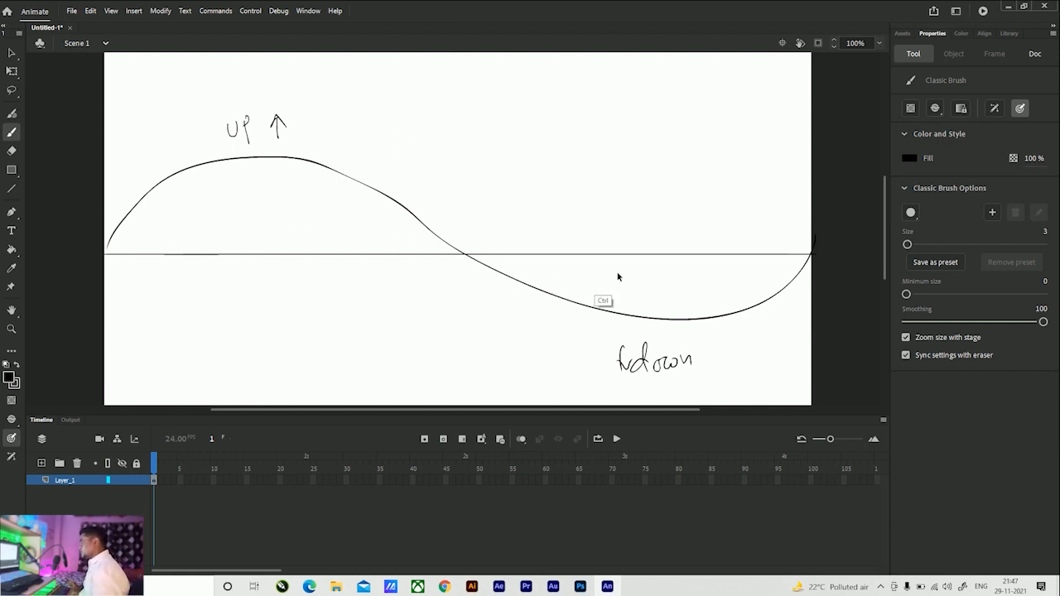
# Step: Undo all labels, the wave curve and its baseline until the stage is empty
pyautogui.hotkey('ctrl', 'z')
pyautogui.hotkey('ctrl', 'z')
pyautogui.hotkey('ctrl', 'z')
pyautogui.hotkey('ctrl', 'z')
pyautogui.hotkey('ctrl', 'z')
pyautogui.hotkey('ctrl', 'z')
pyautogui.hotkey('ctrl', 'z')
pyautogui.hotkey('ctrl', 'z')
pyautogui.hotkey('ctrl', 'z')
pyautogui.hotkey('ctrl', 'z')
pyautogui.hotkey('ctrl', 'z')
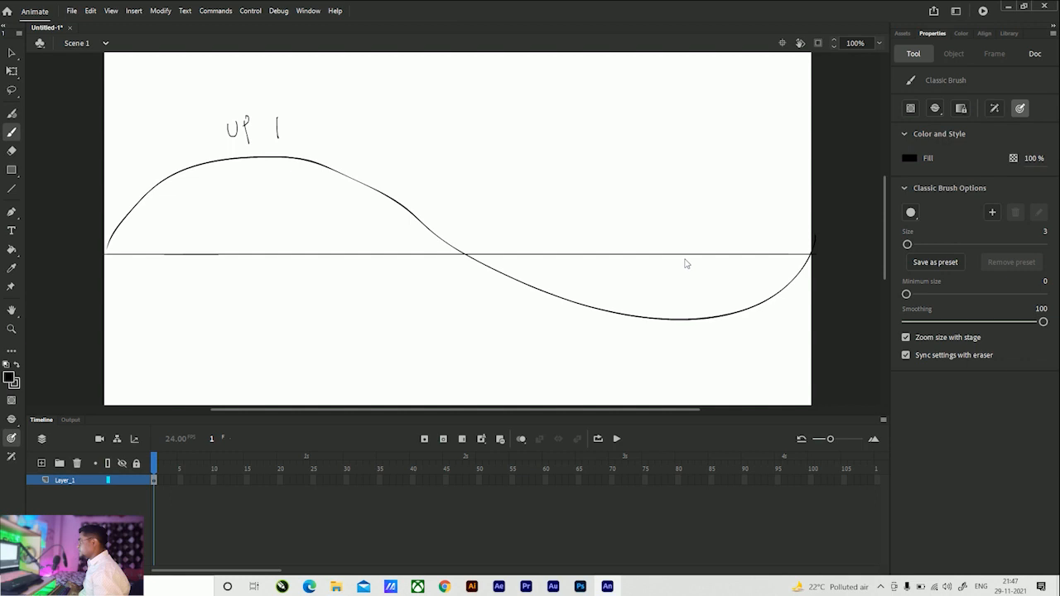
pyautogui.hotkey('ctrl', 'z')
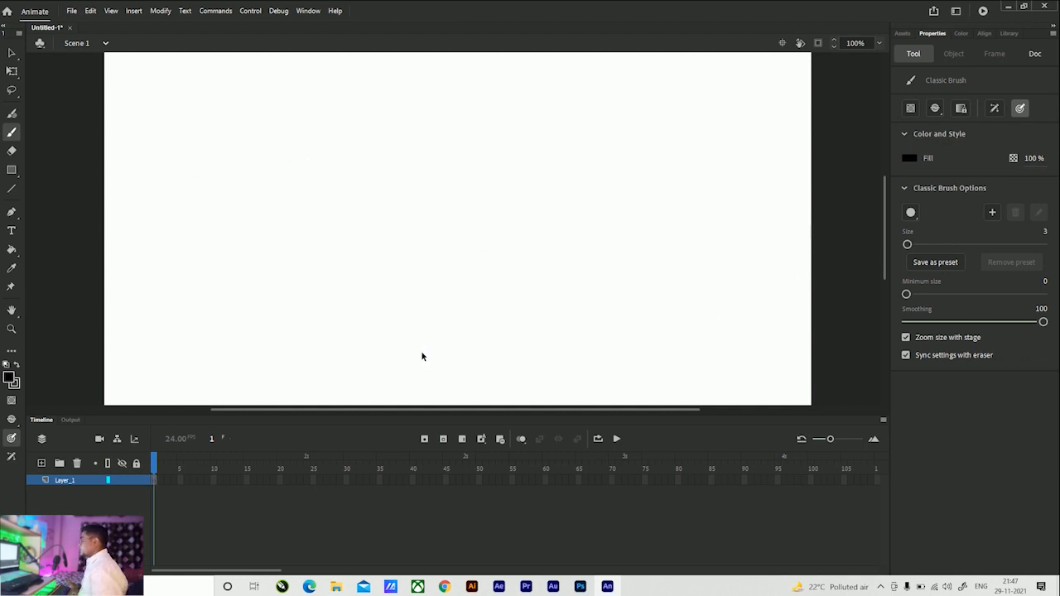
# Step: Draw a wave across the full stage width with a central crest and a shallow trough at each end
pyautogui.moveTo(105, 292); pyautogui.dragTo(160, 297)
pyautogui.moveTo(228, 258)
pyautogui.mouseDown()
pyautogui.moveTo(330, 160)
pyautogui.moveTo(377, 140)
pyautogui.moveTo(458, 141)
pyautogui.mouseUp()
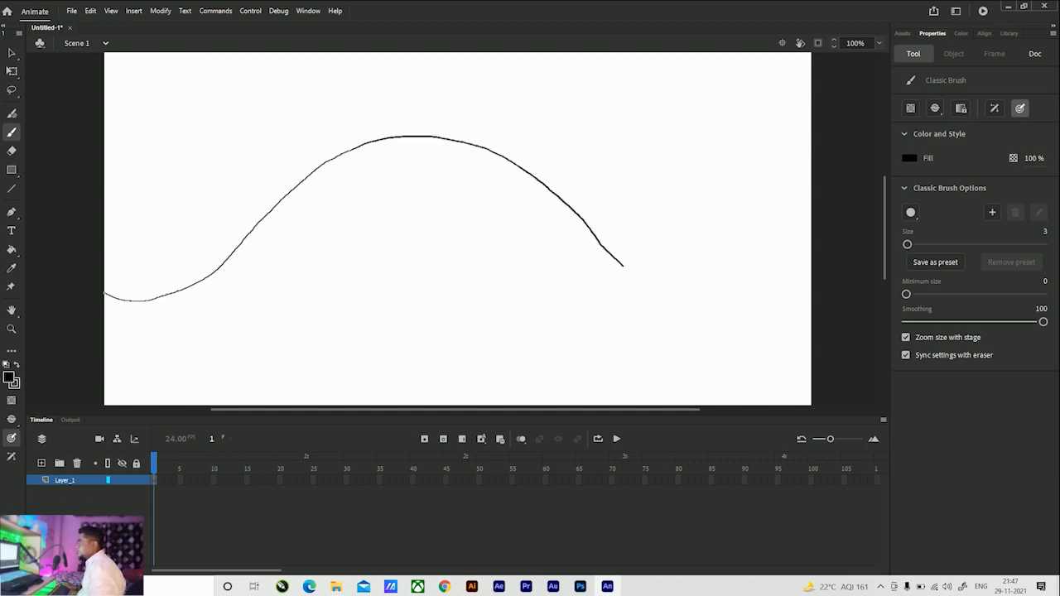
pyautogui.moveTo(807, 287); pyautogui.dragTo(811, 283)
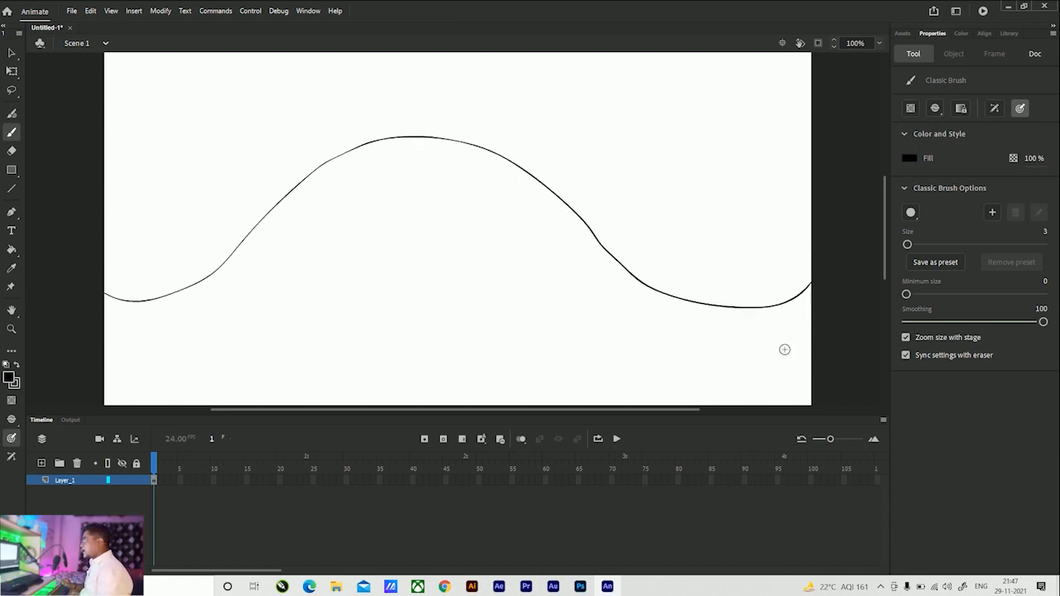
# Step: Draw an upward arrow labelled "UP" beneath the crest and a straight horizontal baseline through the wave
pyautogui.moveTo(423, 170); pyautogui.dragTo(422, 245)
pyautogui.moveTo(420, 172)
pyautogui.mouseDown()
pyautogui.moveTo(480, 184)
pyautogui.moveTo(483, 209)
pyautogui.mouseUp()
pyautogui.moveTo(482, 174); pyautogui.dragTo(485, 189)
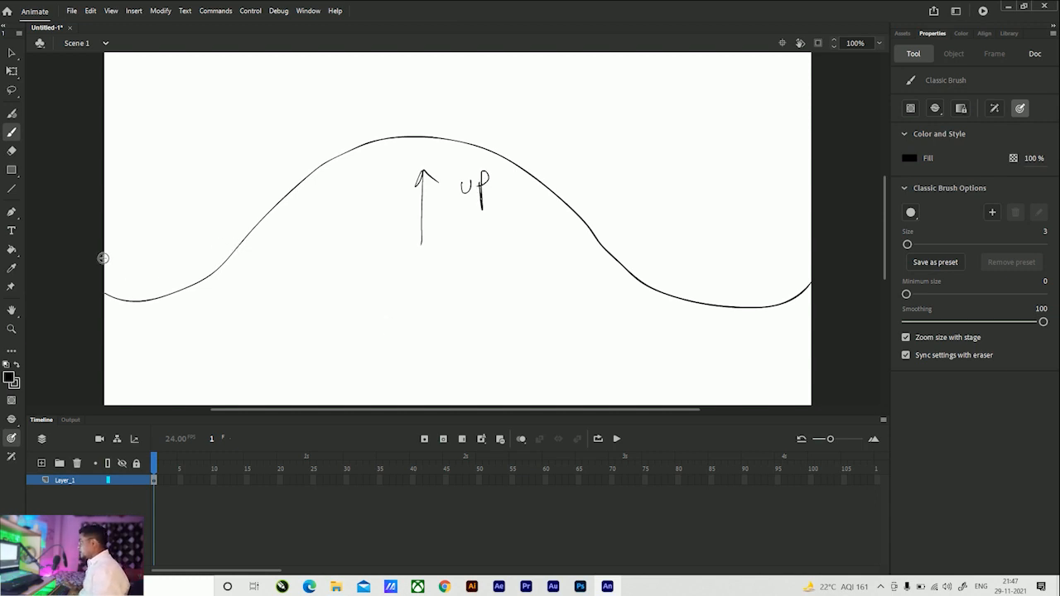
pyautogui.hotkey('ctrl', 'z')
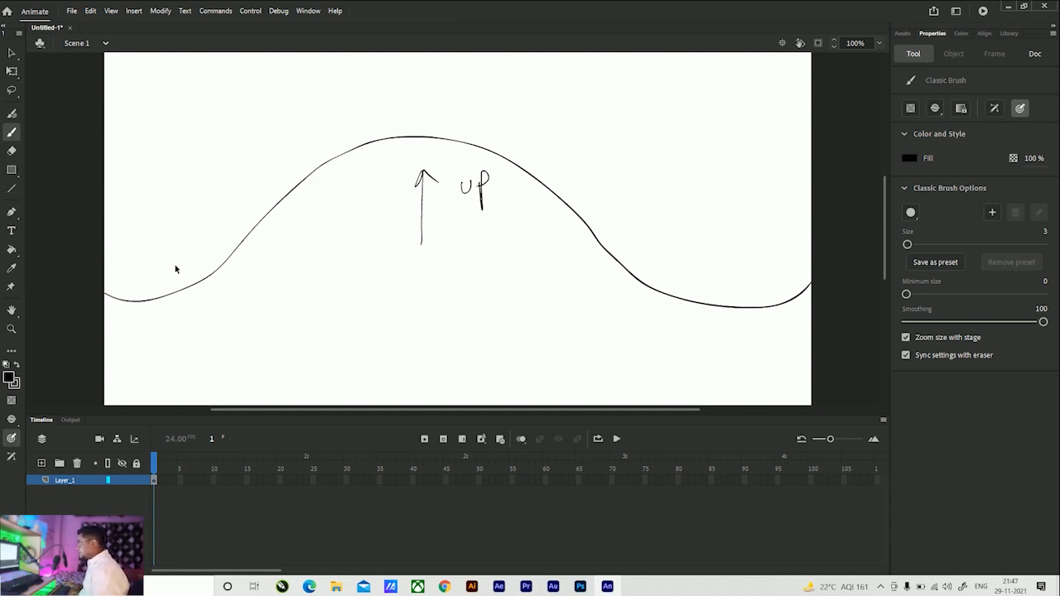
pyautogui.moveTo(102, 261)
pyautogui.mouseDown()
pyautogui.moveTo(241, 261)
pyautogui.moveTo(820, 340)
pyautogui.mouseUp()
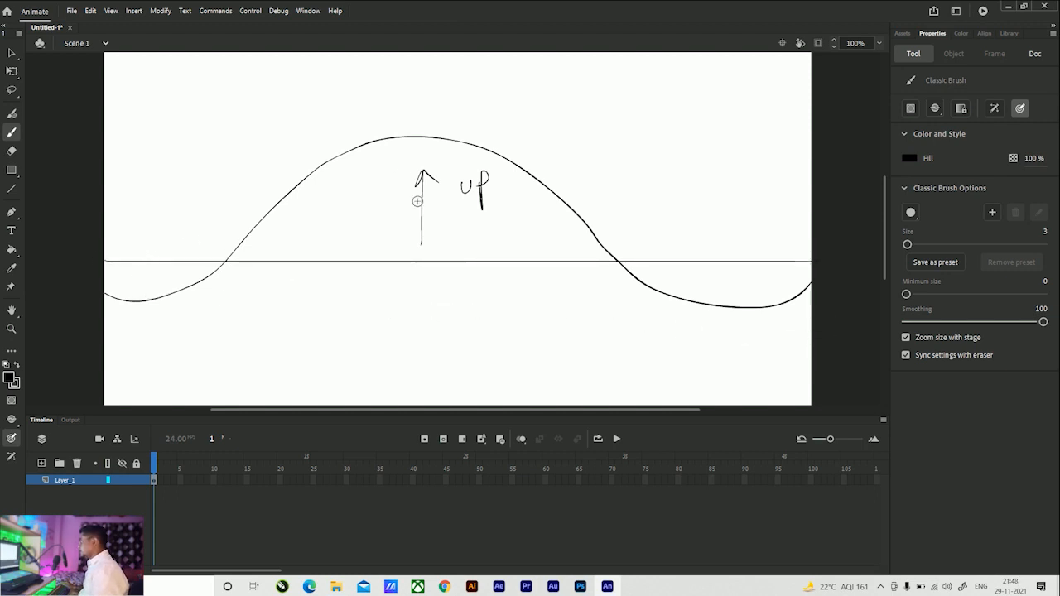
# Step: Write a double-underlined "100%" beside the upward arrow and "50%" above the first trough
pyautogui.moveTo(363, 215); pyautogui.dragTo(363, 232)
pyautogui.moveTo(373, 215); pyautogui.dragTo(414, 226)
pyautogui.moveTo(360, 247); pyautogui.dragTo(416, 230)
pyautogui.moveTo(130, 228); pyautogui.dragTo(139, 226)
pyautogui.moveTo(145, 228); pyautogui.dragTo(153, 229)
pyautogui.click(186, 232)
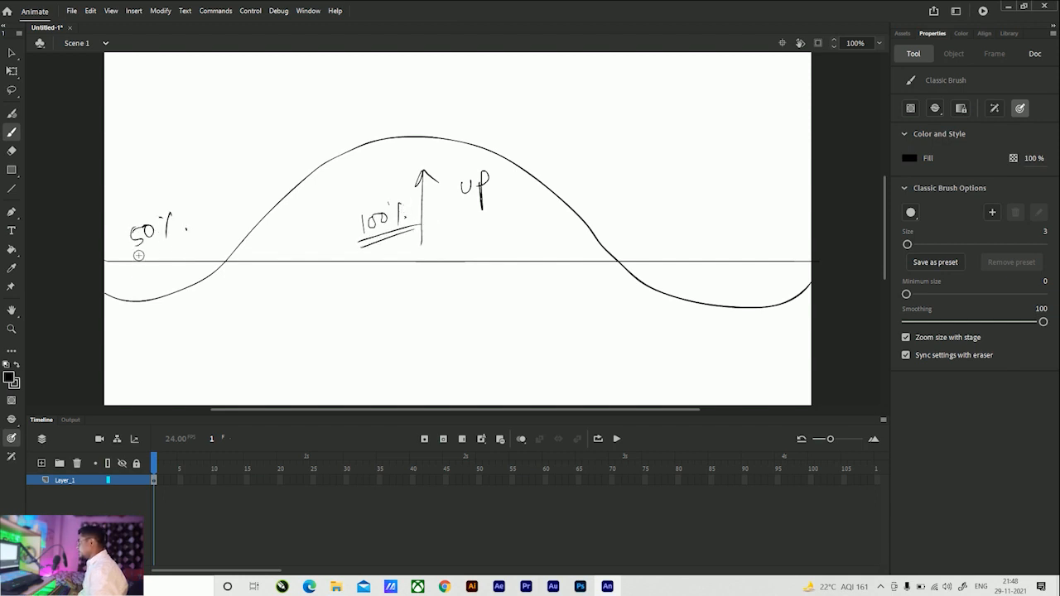
# Step: Write "down" below the first trough and underline it twice
pyautogui.moveTo(181, 324); pyautogui.dragTo(193, 323)
pyautogui.moveTo(136, 361); pyautogui.dragTo(207, 340)
pyautogui.moveTo(143, 366); pyautogui.dragTo(232, 338)
# Step: Label the last trough "50%" and write a double-underlined "down" below it
pyautogui.moveTo(738, 278); pyautogui.dragTo(748, 277)
pyautogui.moveTo(753, 277); pyautogui.dragTo(769, 275)
pyautogui.moveTo(775, 276); pyautogui.dragTo(771, 288)
pyautogui.click(779, 283)
pyautogui.moveTo(734, 349)
pyautogui.mouseDown()
pyautogui.moveTo(728, 363)
pyautogui.moveTo(748, 349)
pyautogui.moveTo(782, 356)
pyautogui.mouseUp()
pyautogui.moveTo(711, 382)
pyautogui.mouseDown()
pyautogui.moveTo(784, 370)
pyautogui.moveTo(775, 374)
pyautogui.mouseUp()
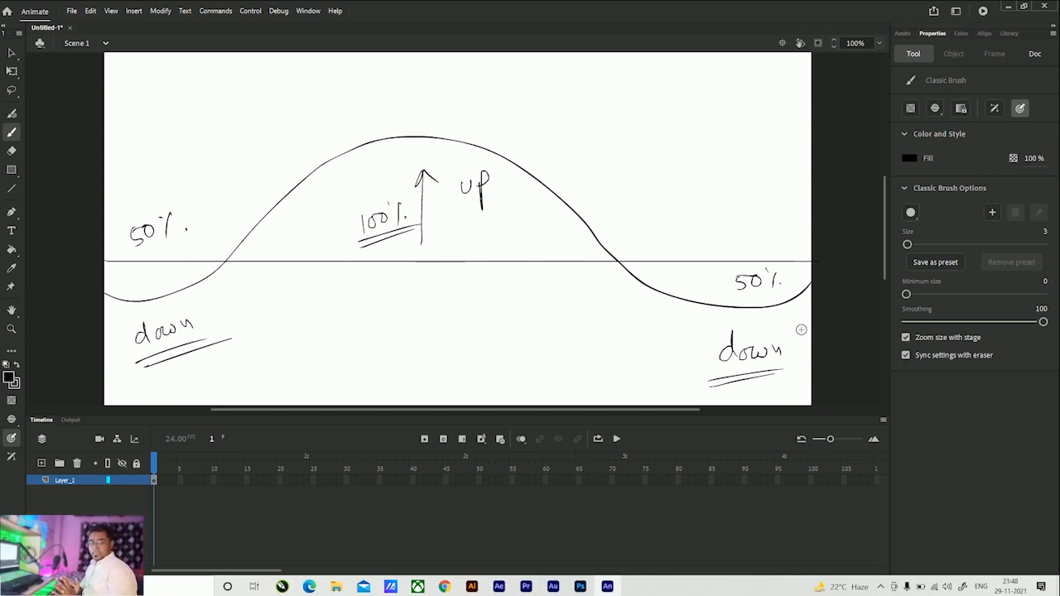
# Step: Undo the trough labels and delete the remaining wave, baseline and notes from frame 1
pyautogui.hotkey('ctrl', 'z')
pyautogui.hotkey('ctrl', 'z')
pyautogui.hotkey('ctrl', 'z')
pyautogui.hotkey('ctrl', 'z')
pyautogui.hotkey('ctrl', 'z')
pyautogui.hotkey('ctrl', 'z')
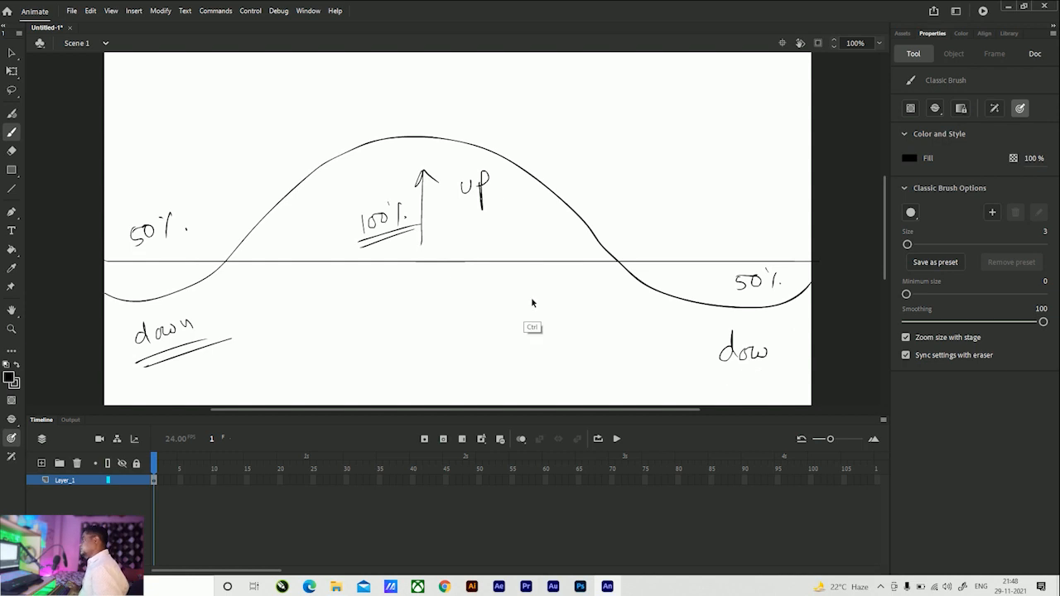
pyautogui.hotkey('ctrl', 'z')
pyautogui.hotkey('ctrl', 'z')
pyautogui.hotkey('ctrl', 'z')
pyautogui.hotkey('ctrl', 'z')
pyautogui.hotkey('ctrl', 'z')
pyautogui.hotkey('ctrl', 'z')
pyautogui.hotkey('ctrl', 'z')
pyautogui.hotkey('ctrl', 'z')
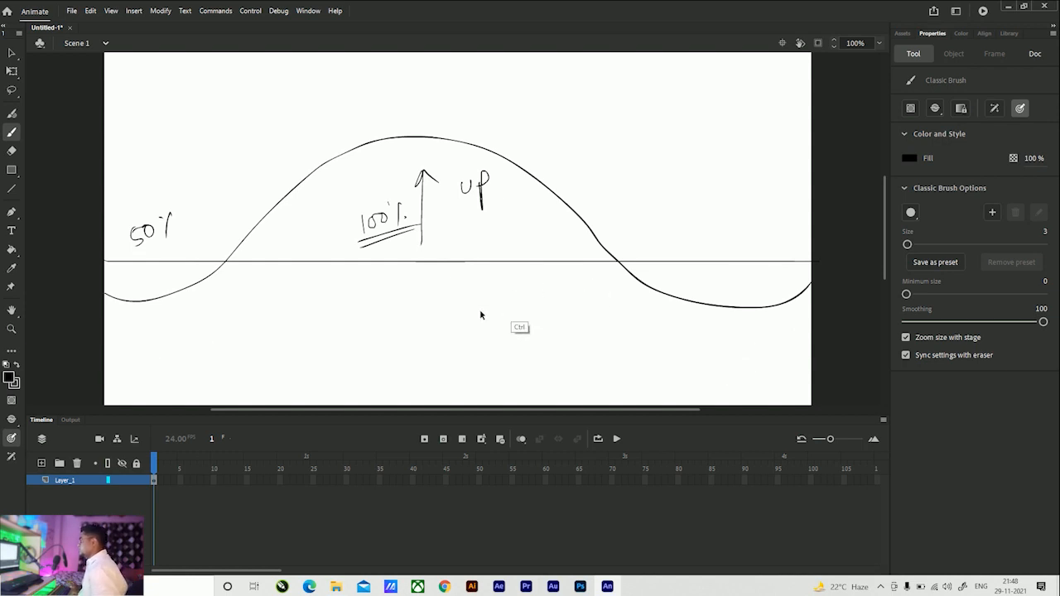
pyautogui.click(155, 481)
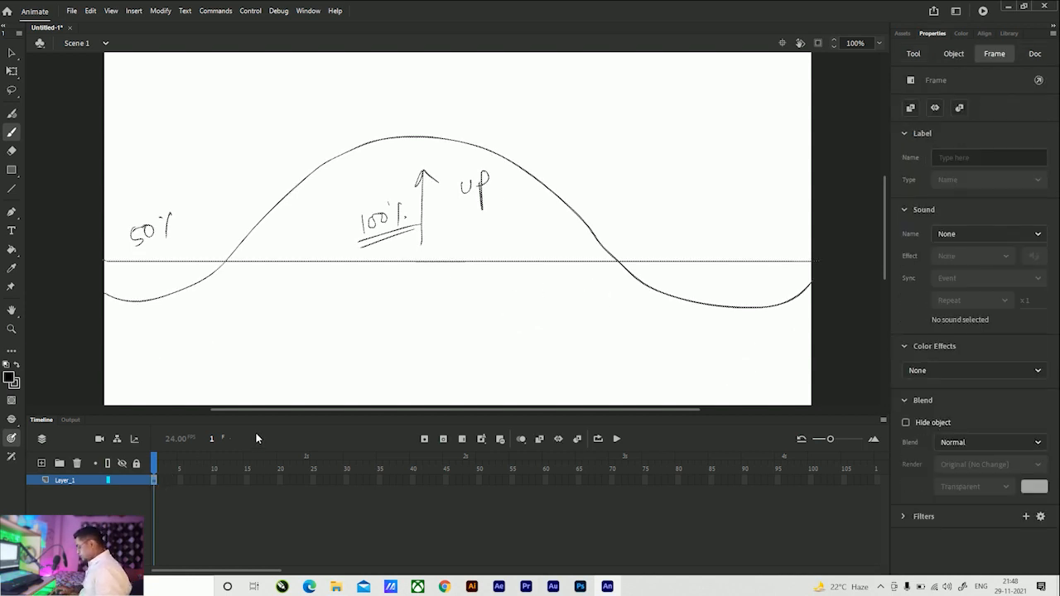
pyautogui.press('Delete')
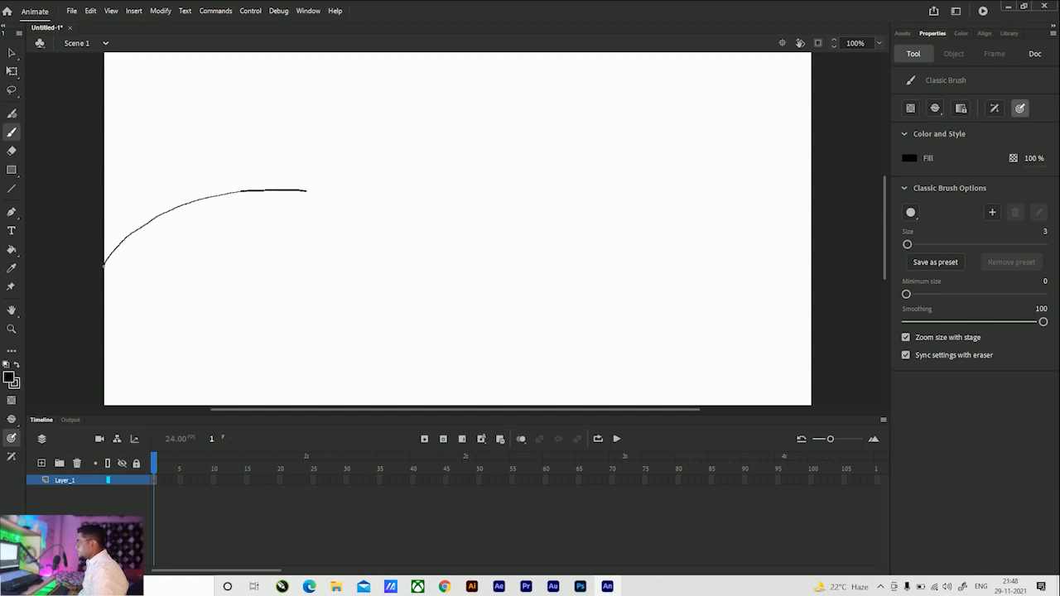
# Step: Draw a new wave across the stage in frame 1, with a crest in the first half and a trough in the second
pyautogui.moveTo(477, 275); pyautogui.dragTo(645, 317)
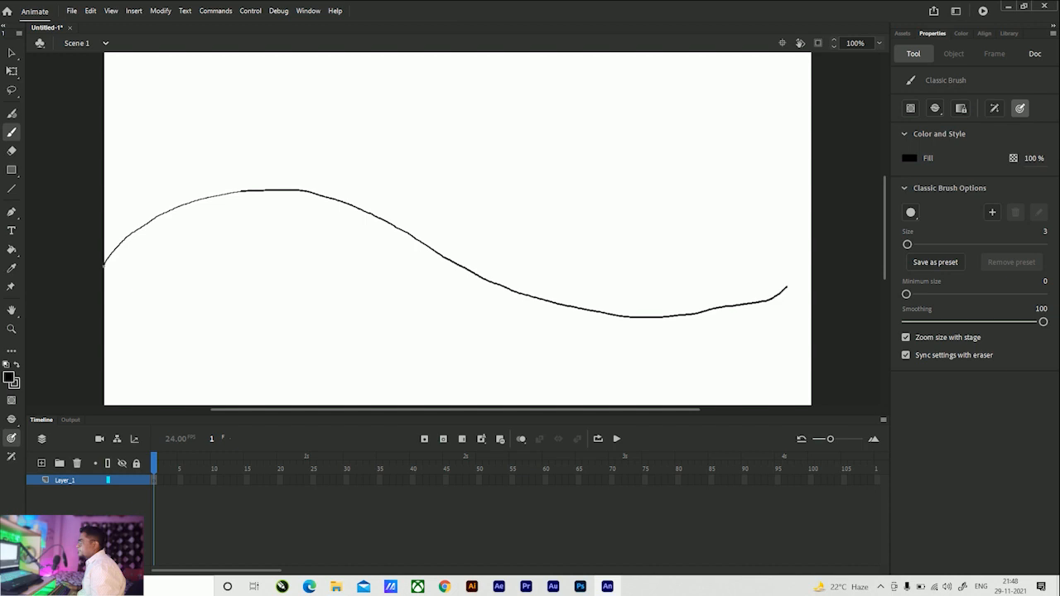
pyautogui.moveTo(808, 268); pyautogui.dragTo(810, 267)
pyautogui.press('space')
pyautogui.moveTo(549, 192); pyautogui.dragTo(541, 166)
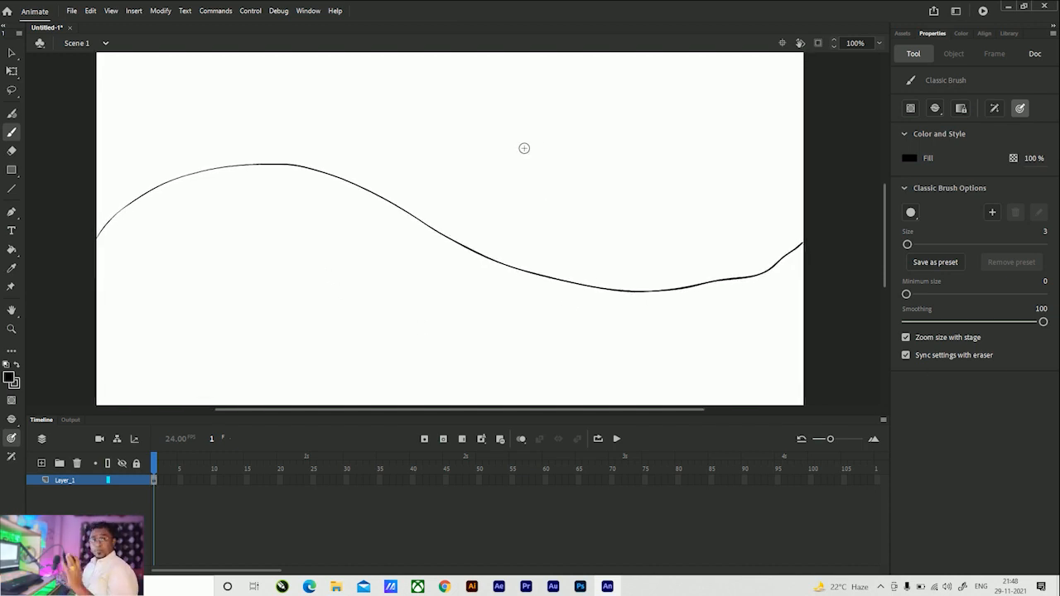
# Step: Draw a rightward and a leftward direction arrow above the wave, and undo both
pyautogui.moveTo(393, 150)
pyautogui.mouseDown()
pyautogui.moveTo(527, 158)
pyautogui.moveTo(510, 169)
pyautogui.mouseUp()
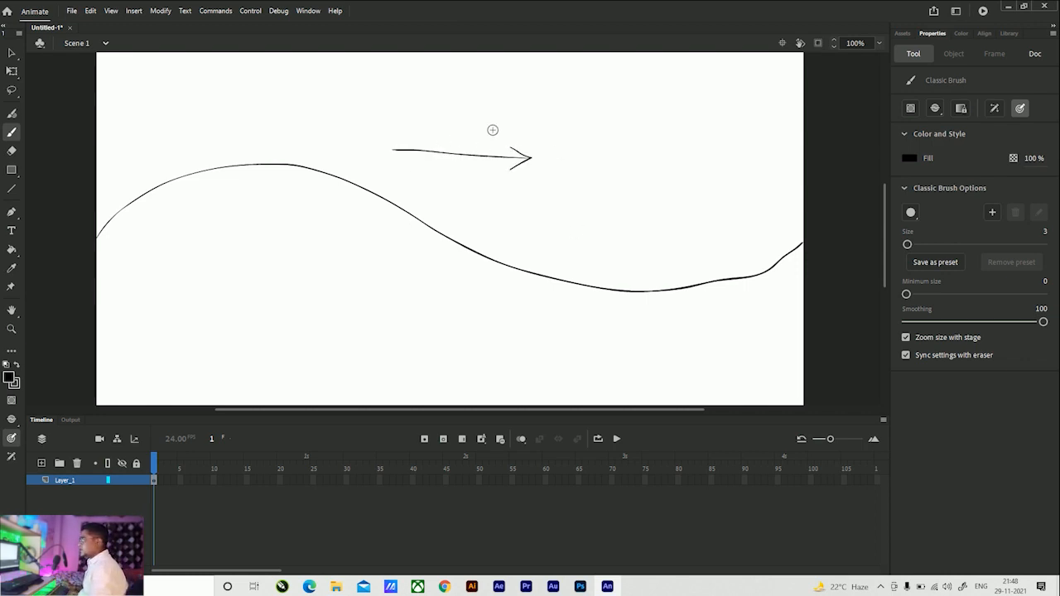
pyautogui.moveTo(588, 223)
pyautogui.mouseDown()
pyautogui.moveTo(469, 216)
pyautogui.moveTo(504, 232)
pyautogui.mouseUp()
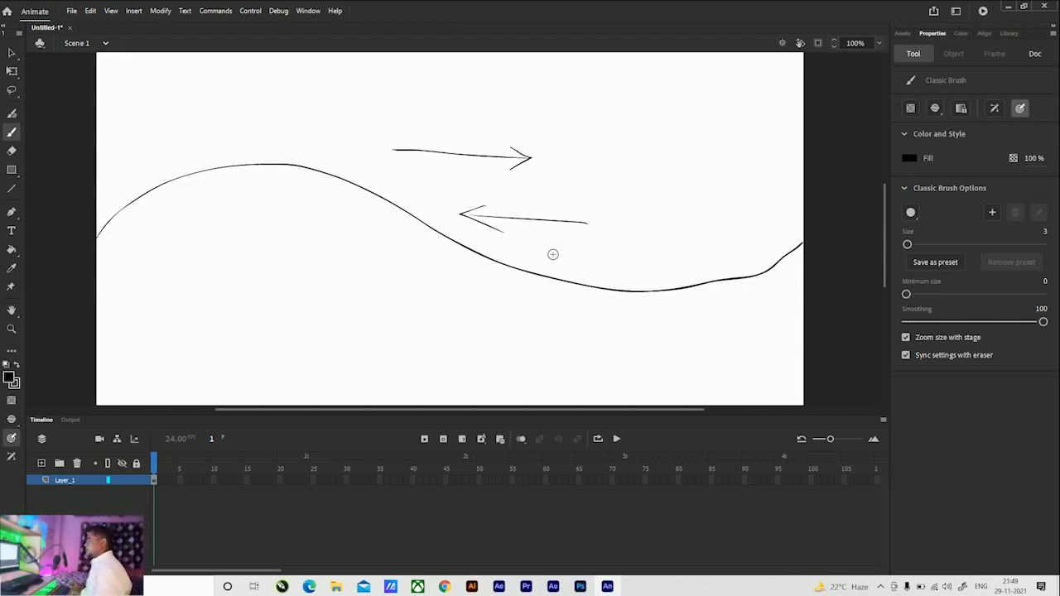
pyautogui.hotkey('ctrl', 'z')
pyautogui.hotkey('ctrl', 'z')
pyautogui.hotkey('ctrl', 'z')
pyautogui.hotkey('ctrl', 'z')
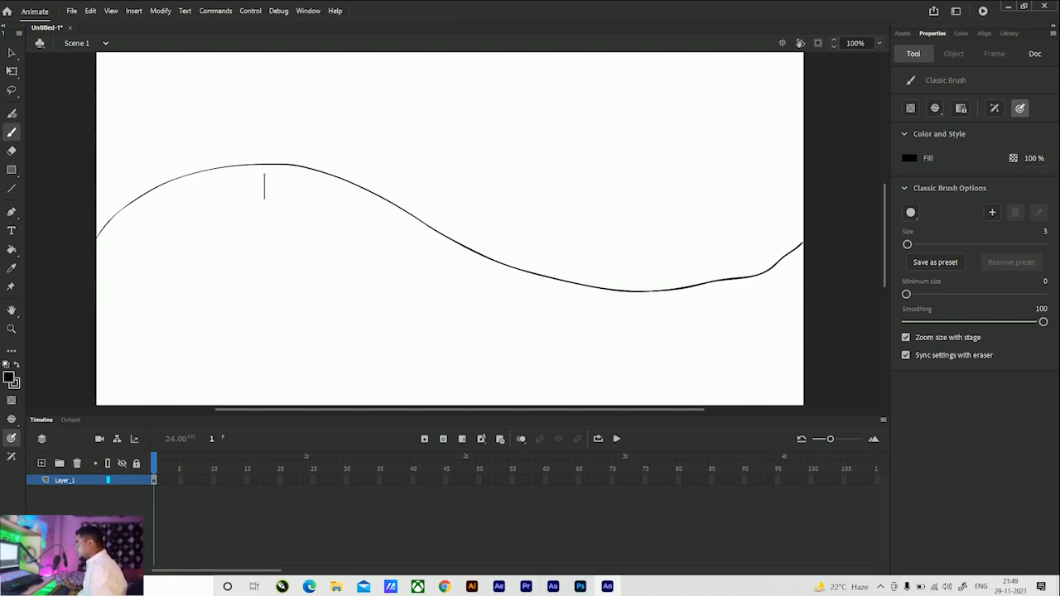
# Step: Mark the crest with an upward arrow and the trough with a downward arrow, and add sideways arrows labelled "Shift"
pyautogui.moveTo(264, 175); pyautogui.dragTo(274, 189)
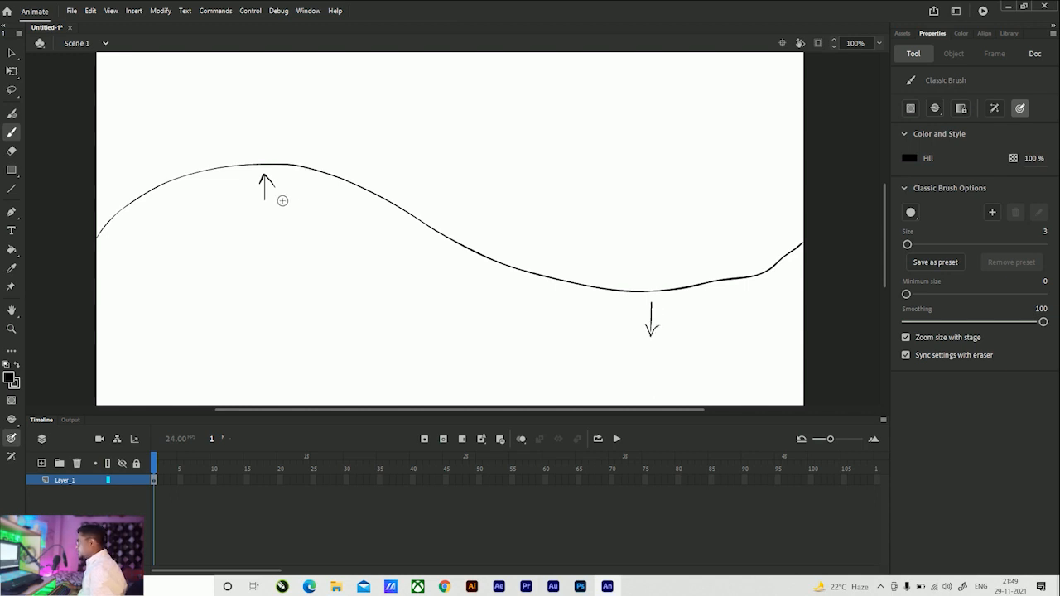
pyautogui.moveTo(307, 196)
pyautogui.mouseDown()
pyautogui.moveTo(351, 240)
pyautogui.moveTo(370, 221)
pyautogui.moveTo(375, 235)
pyautogui.mouseUp()
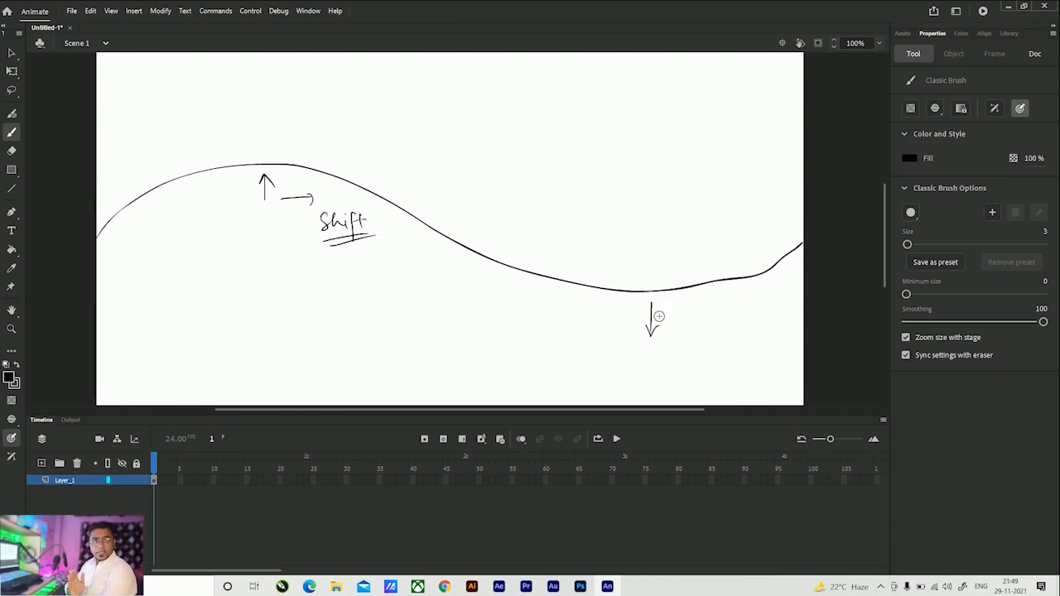
pyautogui.moveTo(663, 315); pyautogui.dragTo(718, 325)
pyautogui.moveTo(739, 307); pyautogui.dragTo(768, 323)
# Step: Undo all the arrows and "Shift" notes, leaving only the wave in frame 1
pyautogui.hotkey('ctrl', 'z')
pyautogui.hotkey('ctrl', 'z')
pyautogui.hotkey('ctrl', 'z')
pyautogui.hotkey('ctrl', 'z')
pyautogui.hotkey('ctrl', 'z')
pyautogui.hotkey('ctrl', 'z')
pyautogui.hotkey('ctrl', 'z')
pyautogui.hotkey('ctrl', 'z')
pyautogui.hotkey('ctrl', 'z')
pyautogui.hotkey('ctrl', 'z')
pyautogui.hotkey('ctrl', 'z')
pyautogui.hotkey('ctrl', 'z')
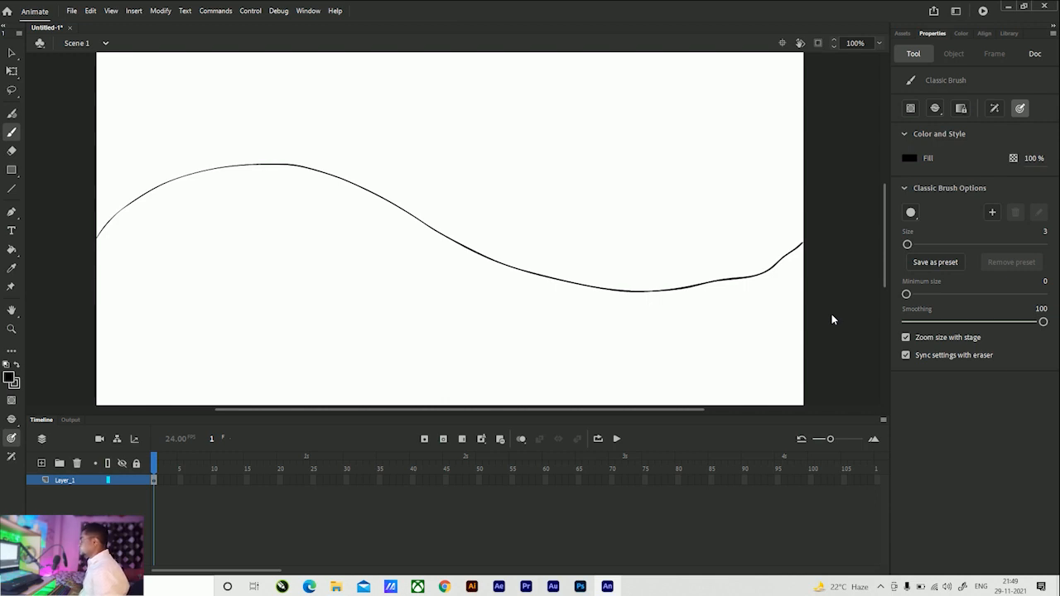
# Step: Insert a blank keyframe at frame 2 and enable onion skinning
pyautogui.click(160, 484)
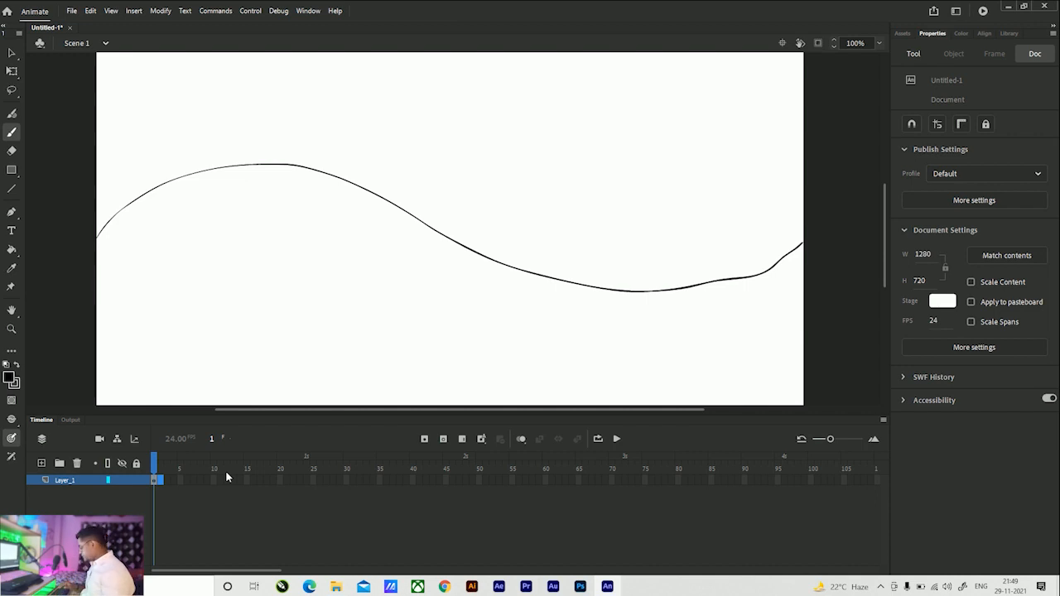
pyautogui.press('F7')
pyautogui.click(520, 439)
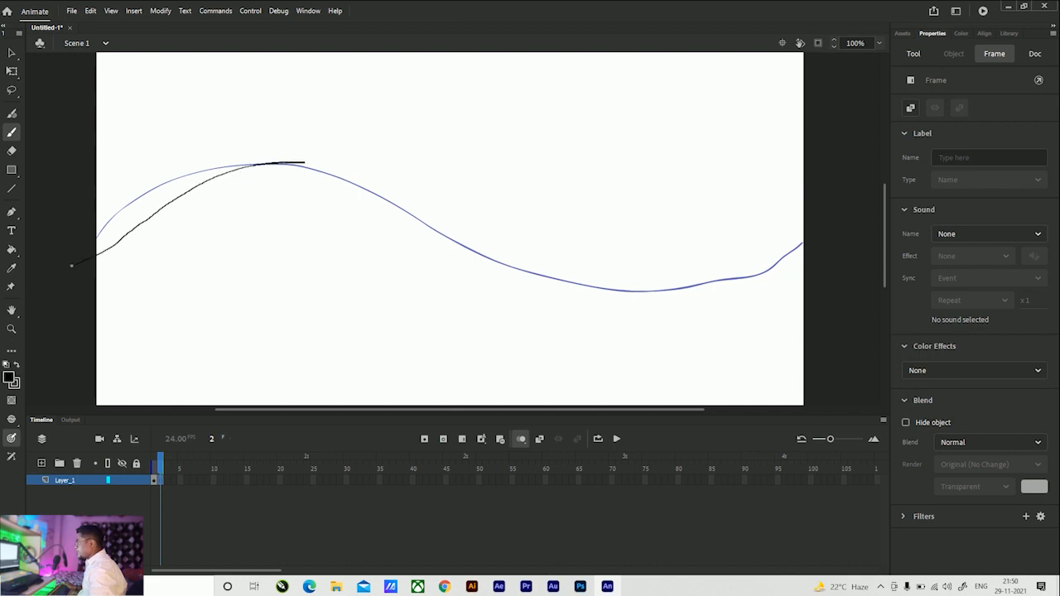
pyautogui.moveTo(490, 245); pyautogui.dragTo(545, 269)
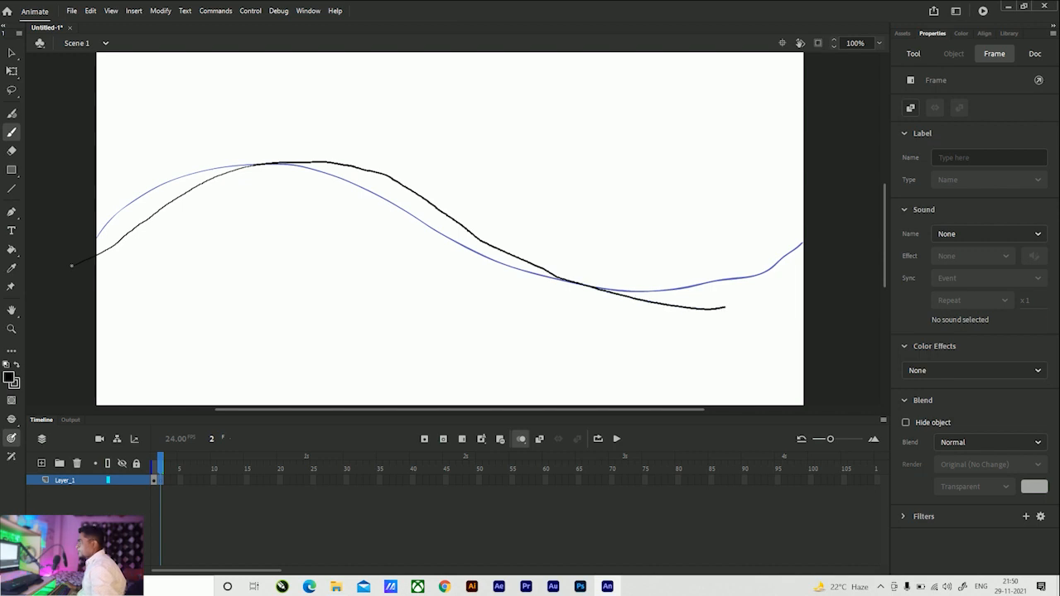
pyautogui.moveTo(752, 301); pyautogui.dragTo(802, 281)
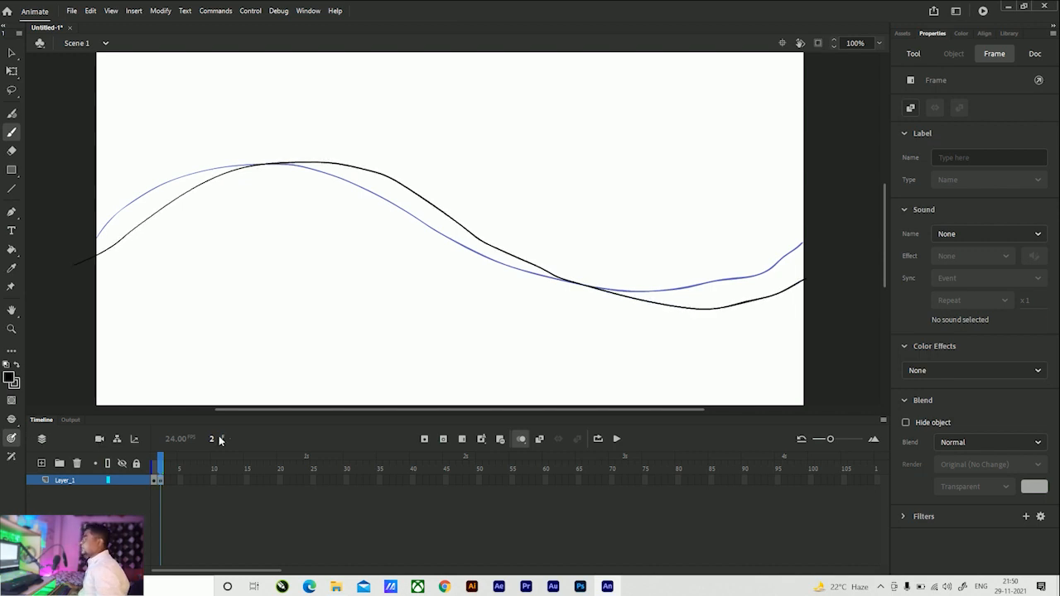
pyautogui.hotkey('ctrl', 'z')
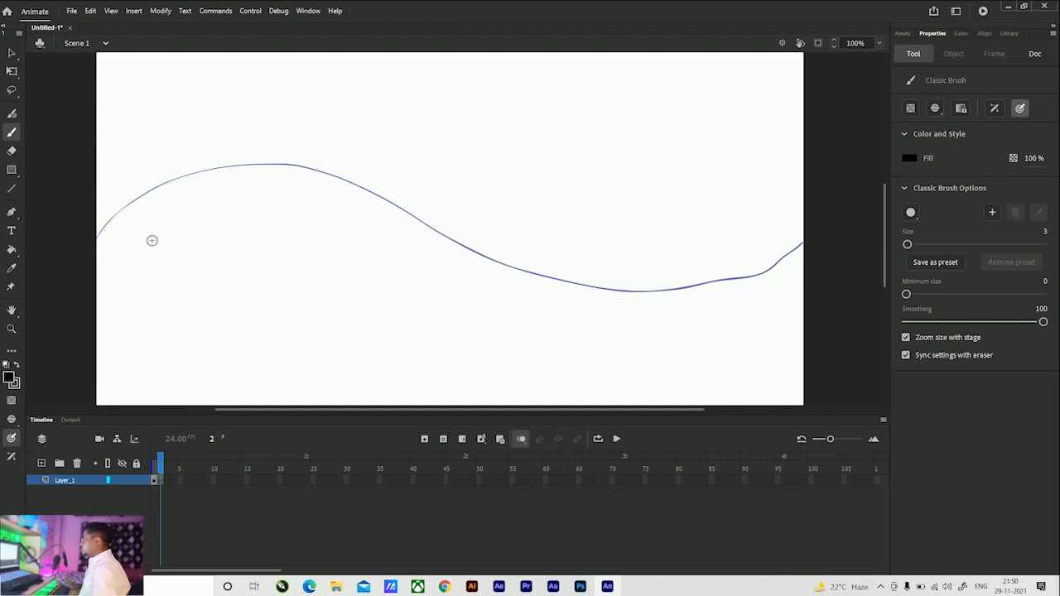
# Step: Draw the wave in frame 2 with its crest and trough shifted slightly right of the onion-skinned curve
pyautogui.moveTo(151, 219); pyautogui.dragTo(243, 172)
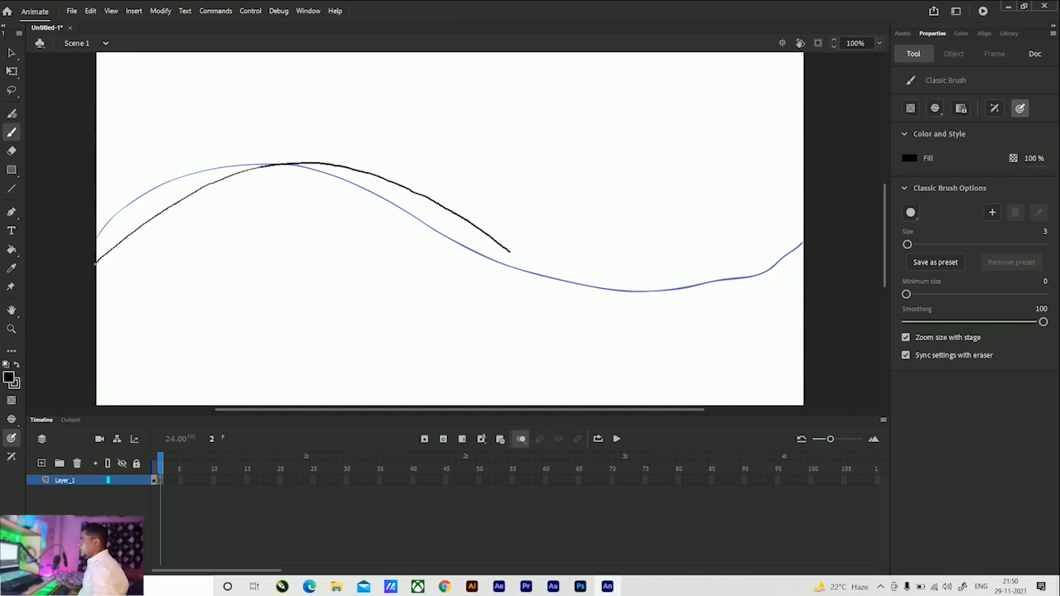
pyautogui.moveTo(586, 287); pyautogui.dragTo(694, 307)
pyautogui.moveTo(783, 300); pyautogui.dragTo(867, 250)
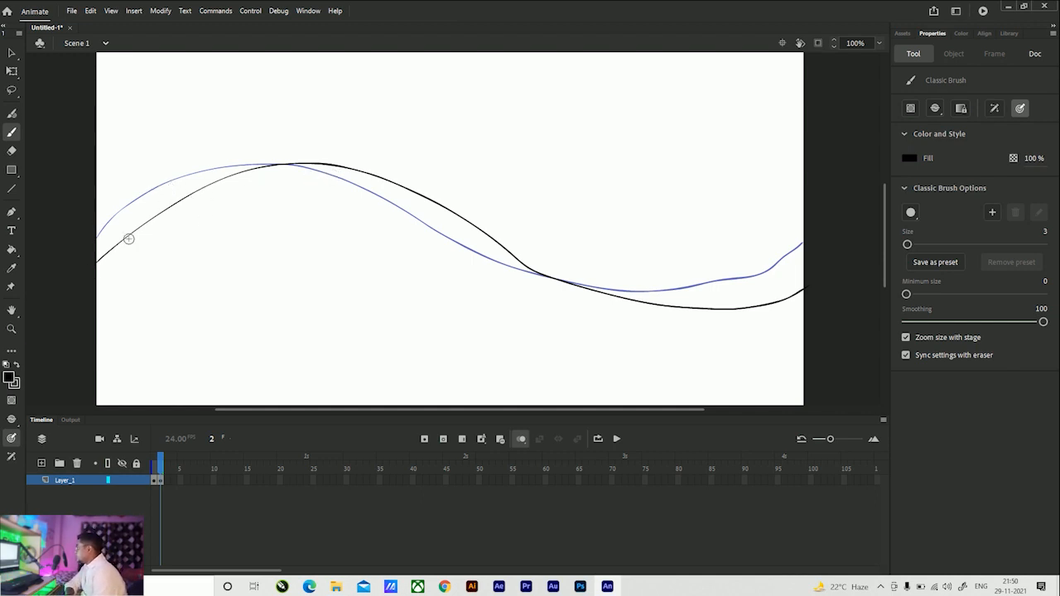
# Step: Sketch a continuation of frame 2's wave down past the stage's left edge, and undo it
pyautogui.hscroll(-4, 463, 410)
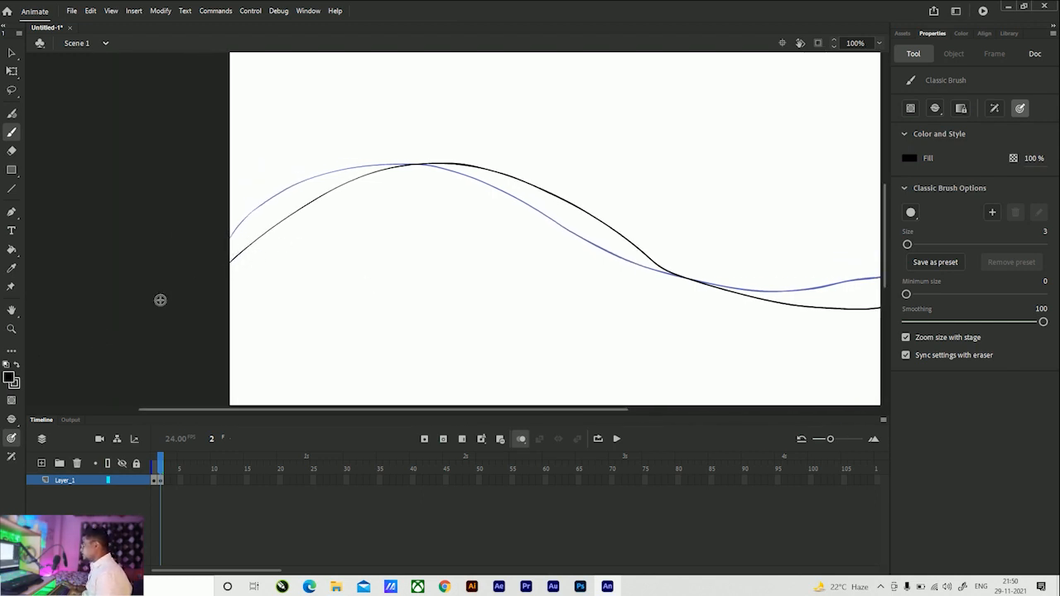
pyautogui.moveTo(230, 262); pyautogui.dragTo(33, 343)
pyautogui.hotkey('ctrl', 'z')
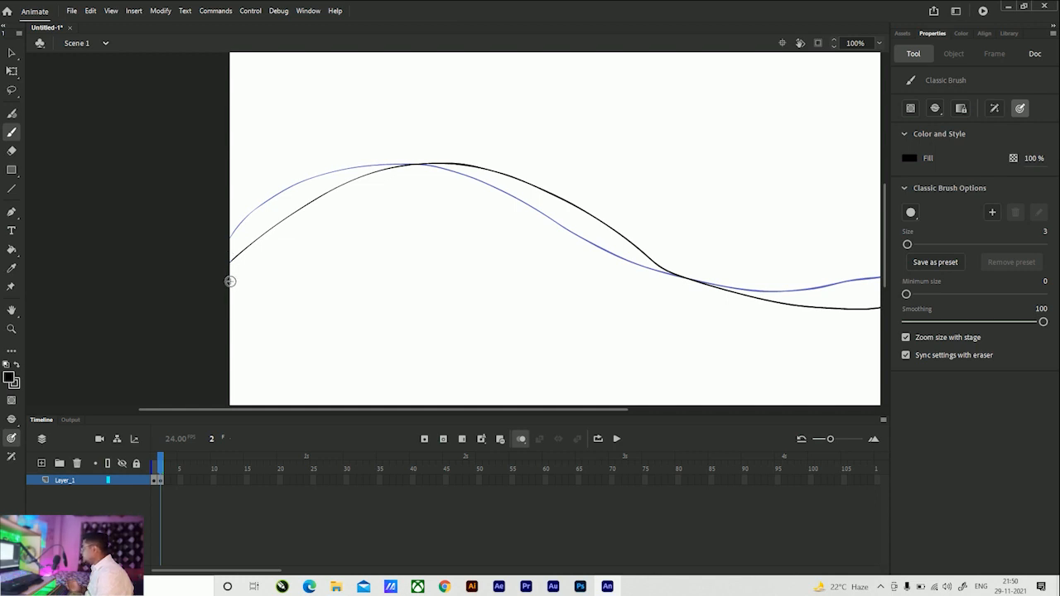
# Step: Insert a blank keyframe at frame 3 and draw the wave shifted further right of the onion-skinned curves, extending past both stage edges
pyautogui.moveTo(586, 411); pyautogui.dragTo(774, 409)
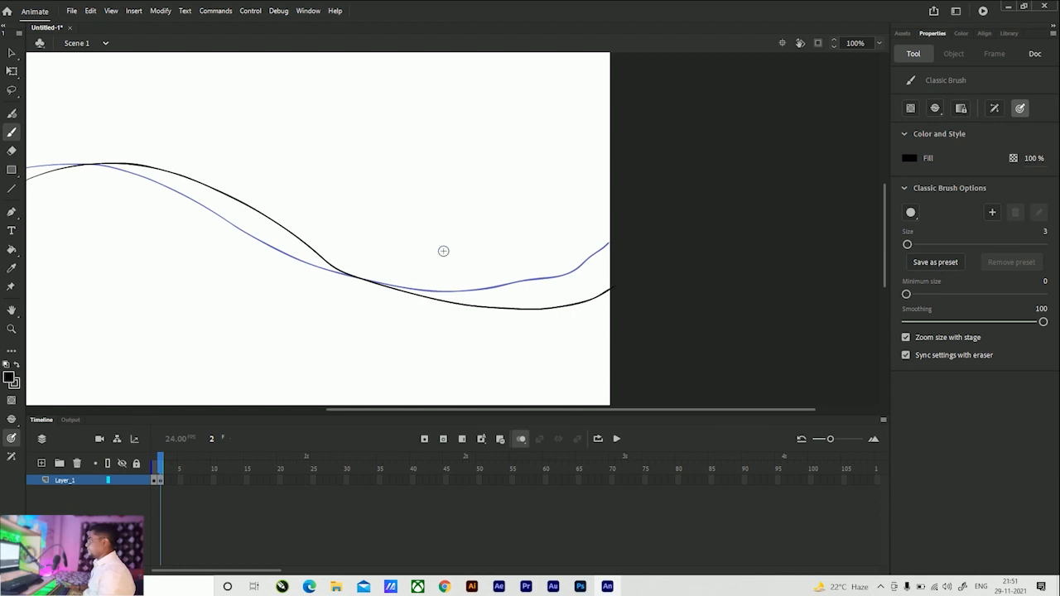
pyautogui.hscroll(-5, 543, 412)
pyautogui.hscroll(-2, 543, 412)
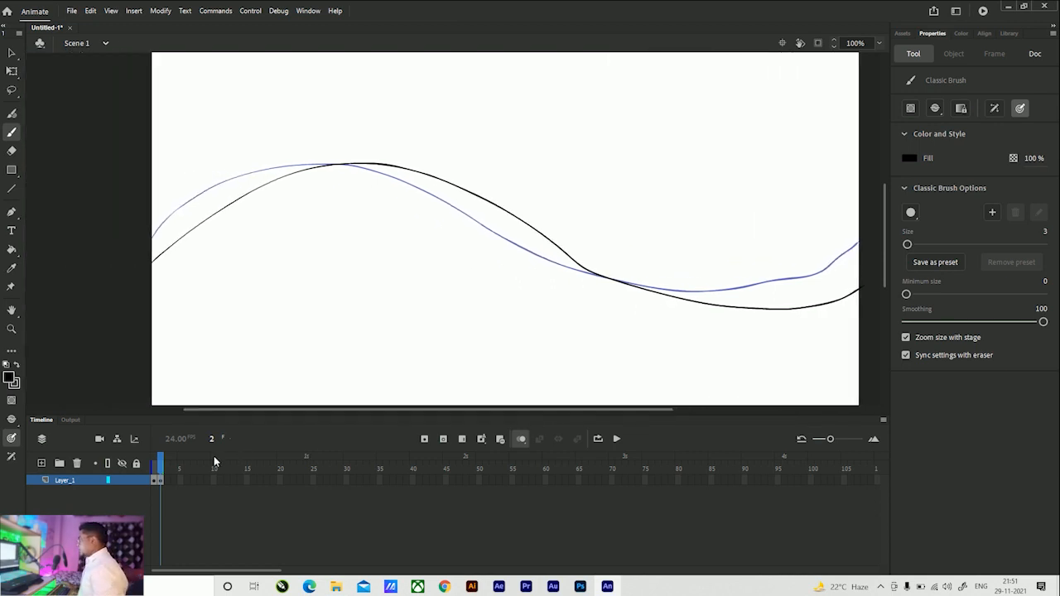
pyautogui.click(166, 481)
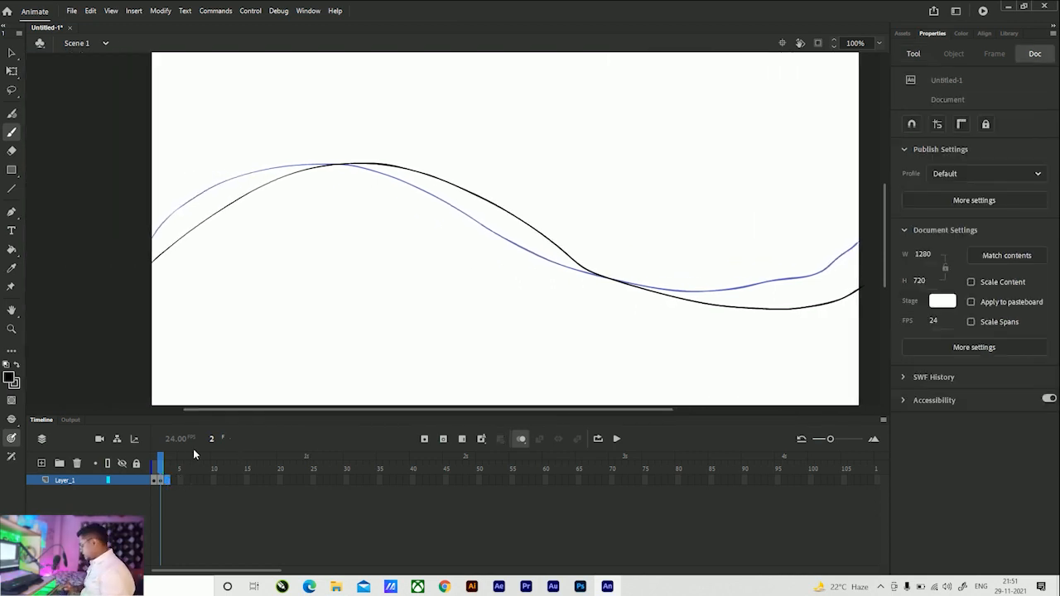
pyautogui.press('F7')
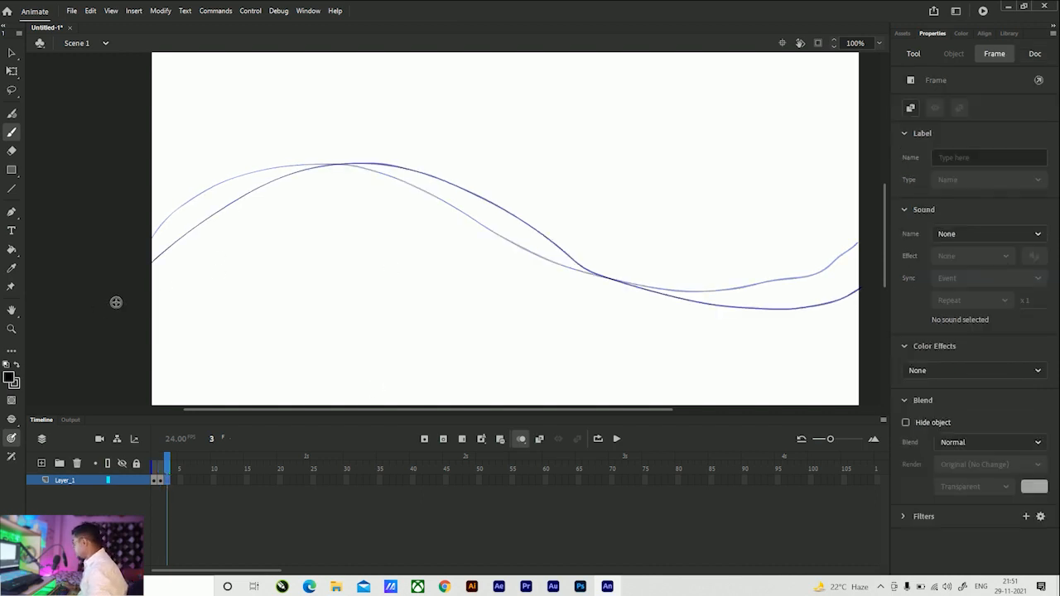
pyautogui.moveTo(183, 273); pyautogui.dragTo(362, 172)
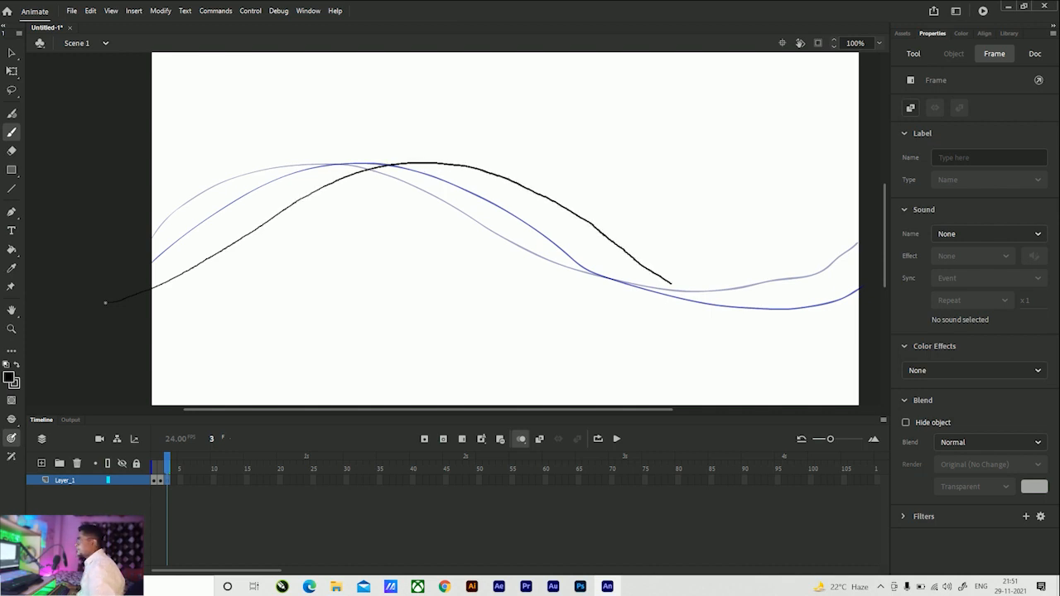
pyautogui.moveTo(851, 322); pyautogui.dragTo(865, 314)
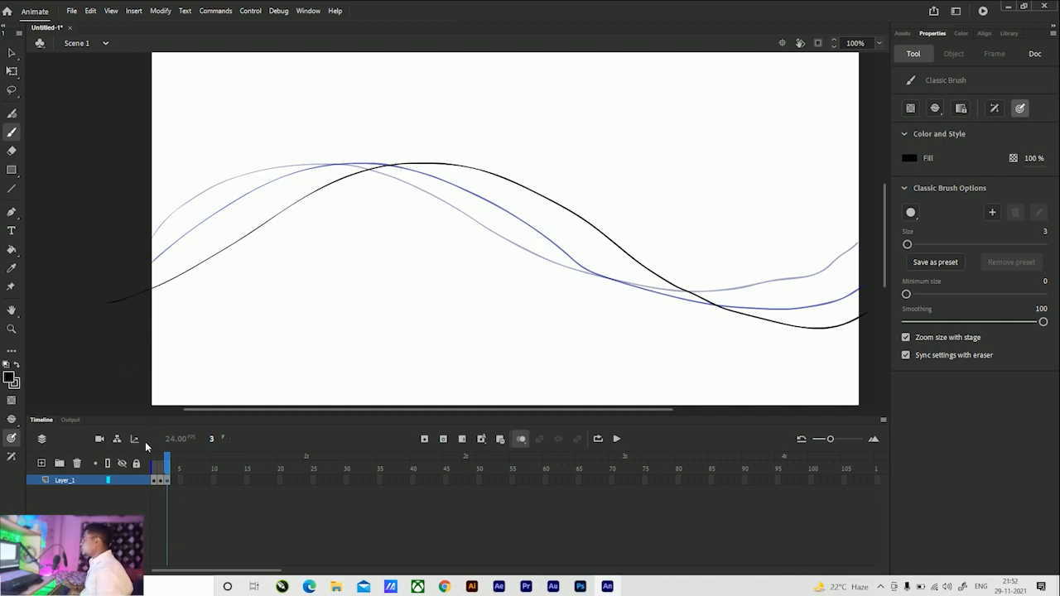
# Step: Review frame 1, add a blank keyframe at frame 4, and draw its wave shifted right with a new trough near the stage's left edge
pyautogui.moveTo(166, 466); pyautogui.dragTo(154, 466)
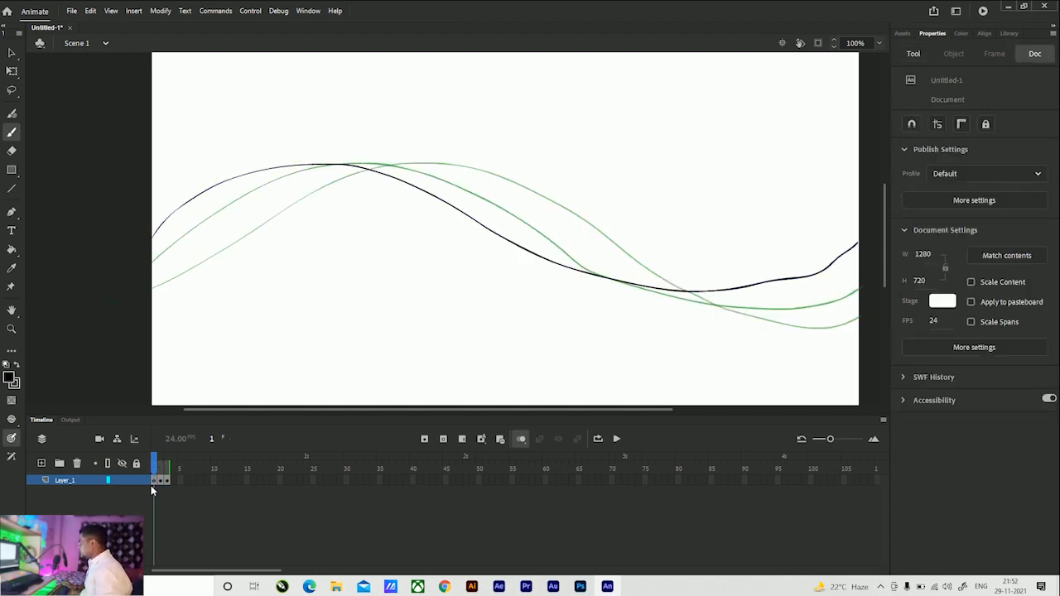
pyautogui.click(153, 479)
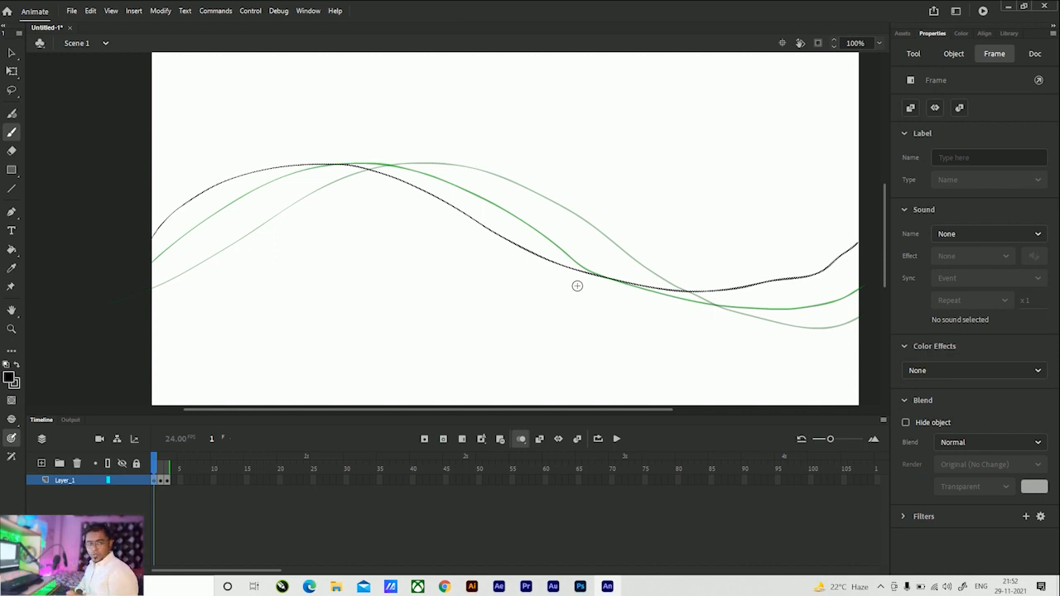
pyautogui.click(174, 482)
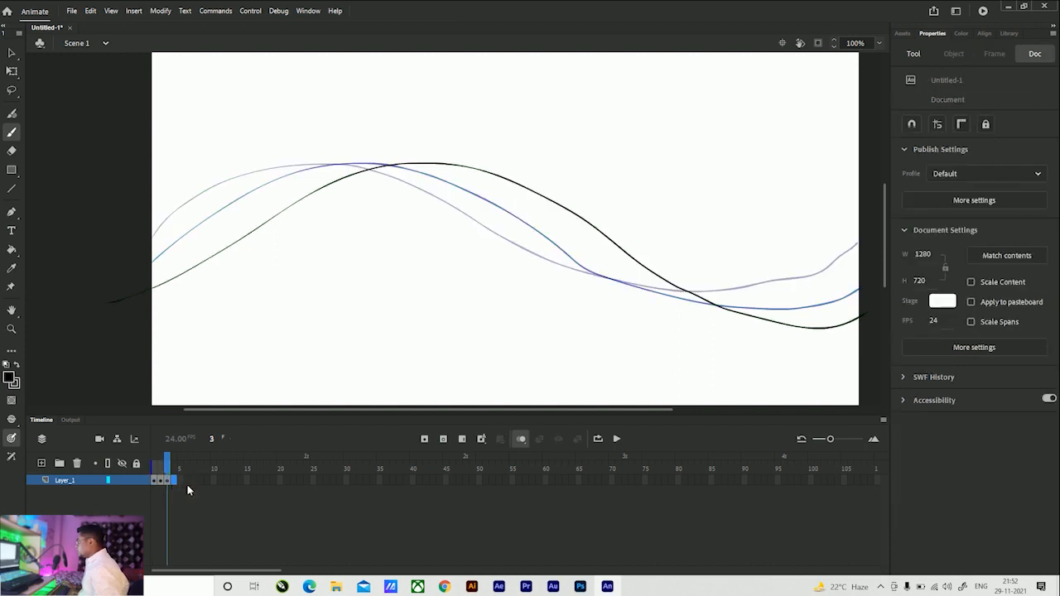
pyautogui.press('.')
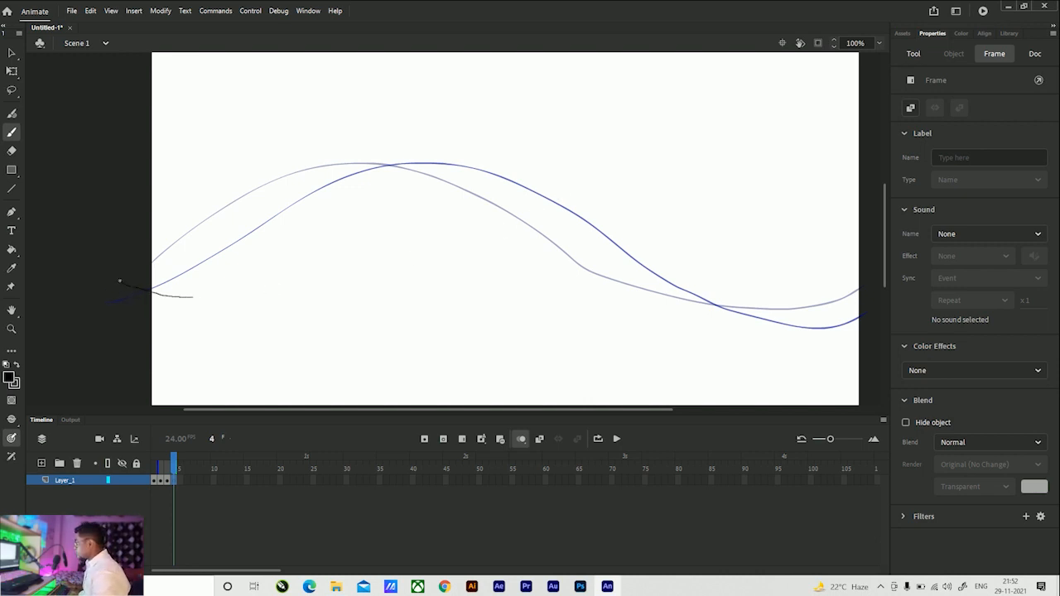
pyautogui.moveTo(271, 276); pyautogui.dragTo(458, 186)
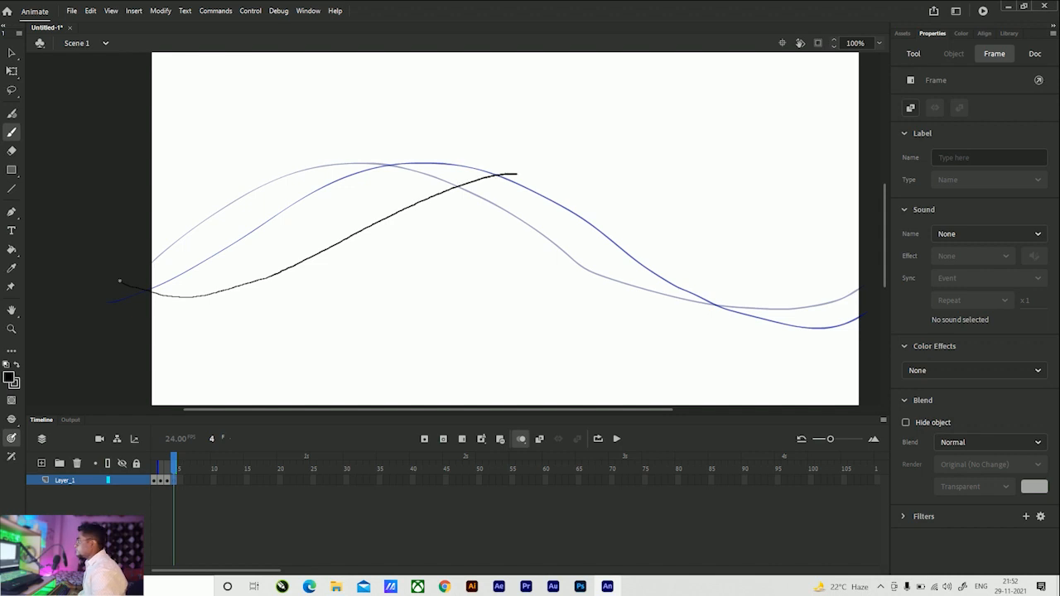
pyautogui.moveTo(625, 203); pyautogui.dragTo(678, 238)
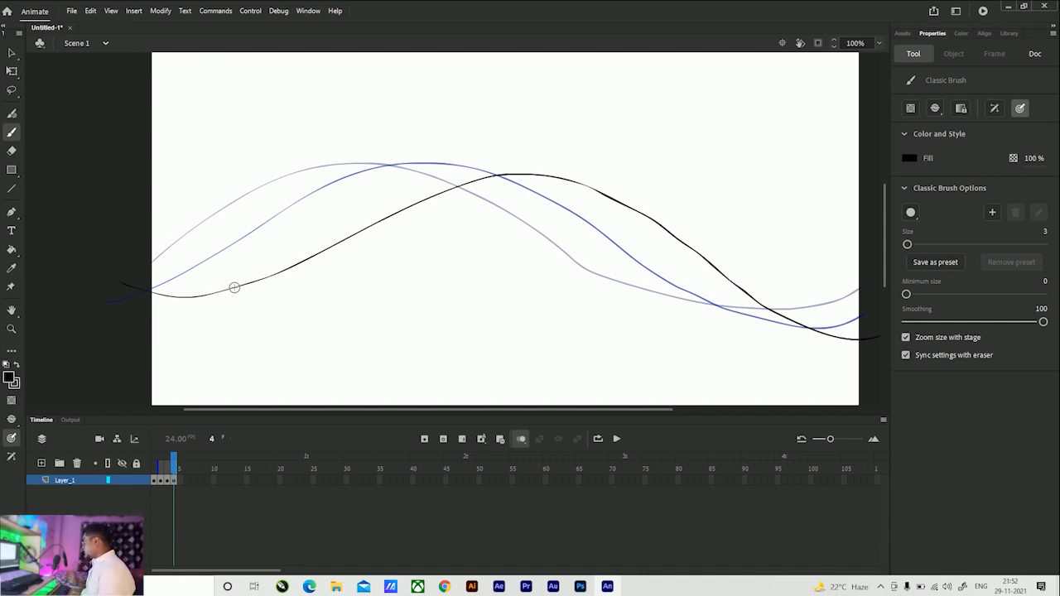
# Step: Insert a blank keyframe at frame 5
pyautogui.click(182, 487)
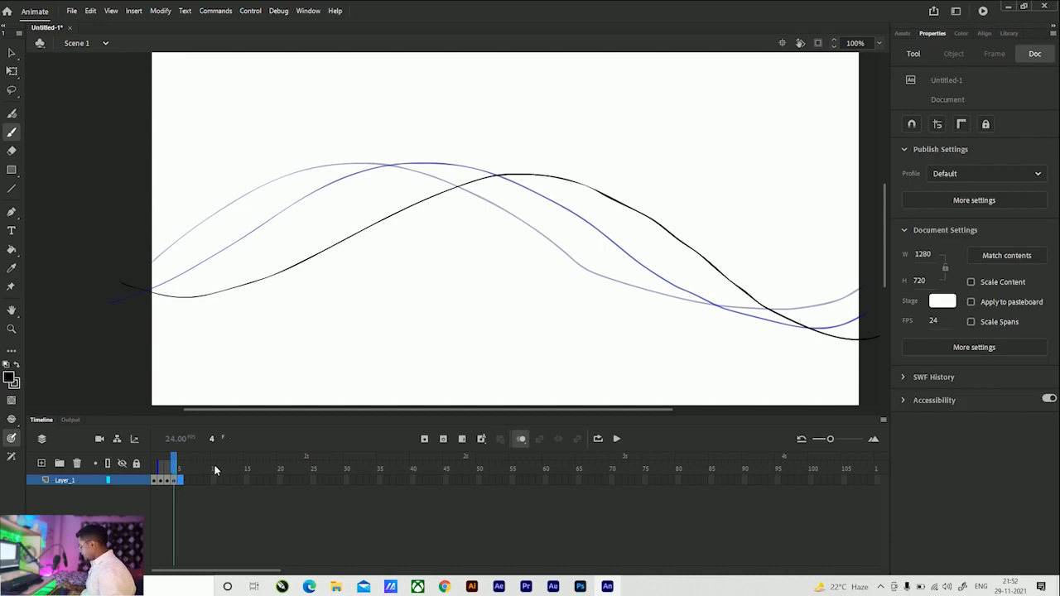
pyautogui.press('.')
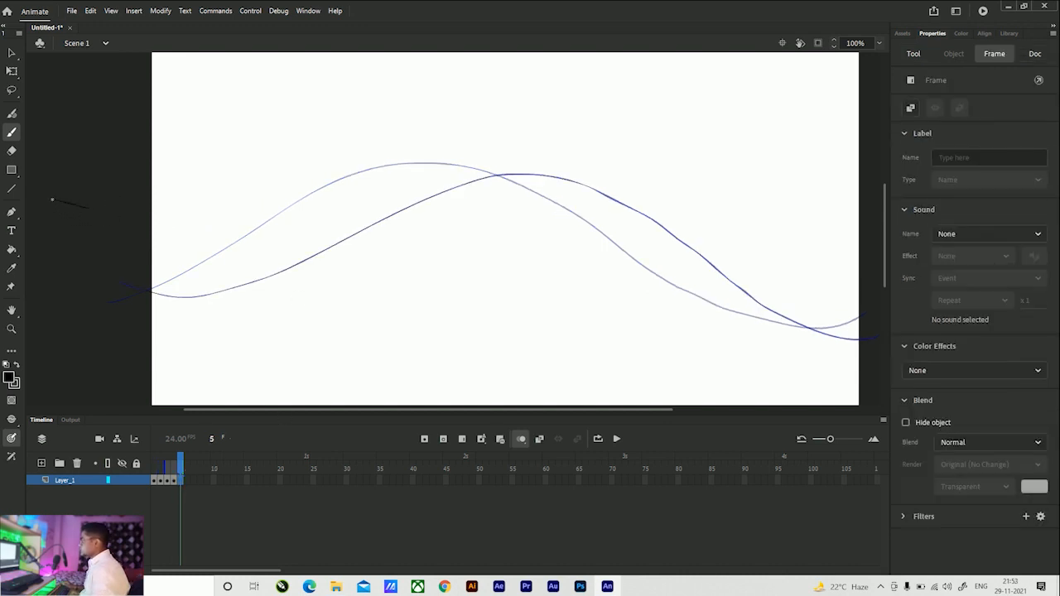
pyautogui.moveTo(145, 229); pyautogui.dragTo(196, 265)
pyautogui.hotkey('ctrl', 'z')
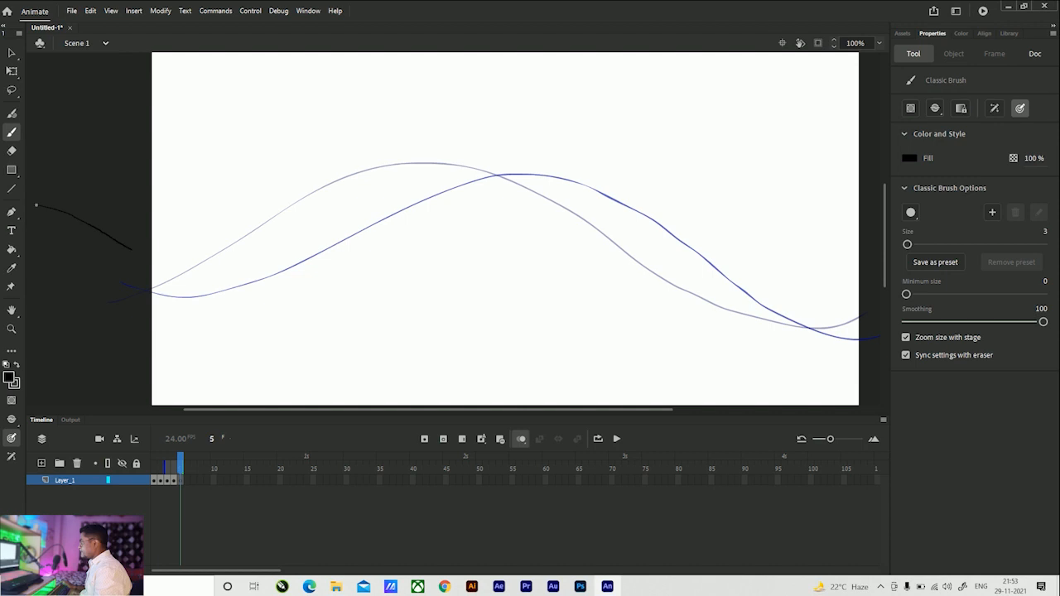
pyautogui.moveTo(171, 274)
pyautogui.mouseDown()
pyautogui.moveTo(246, 294)
pyautogui.moveTo(346, 291)
pyautogui.moveTo(441, 268)
pyautogui.mouseUp()
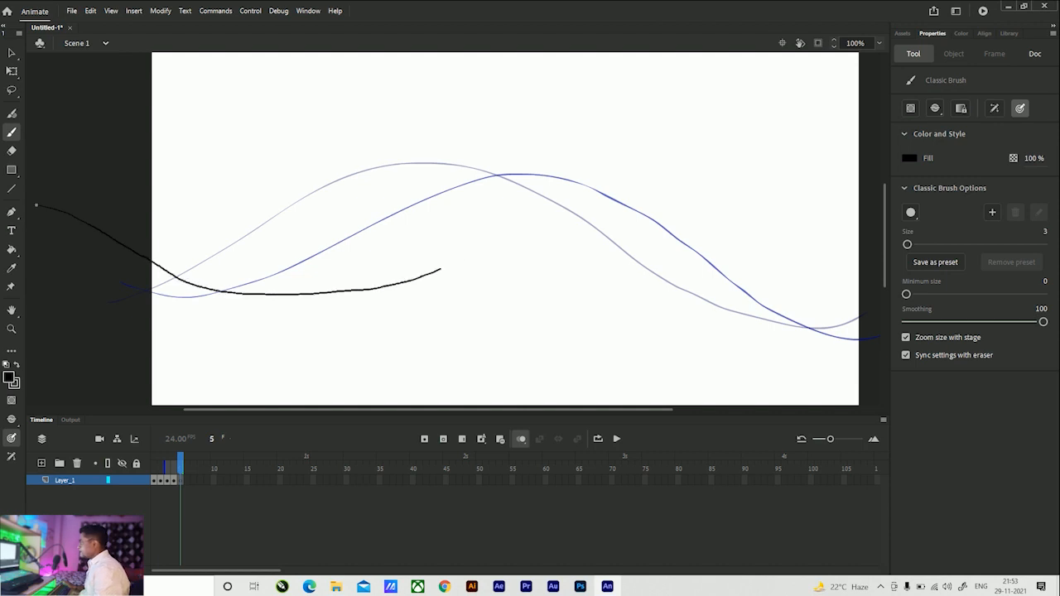
pyautogui.moveTo(520, 232); pyautogui.dragTo(658, 185)
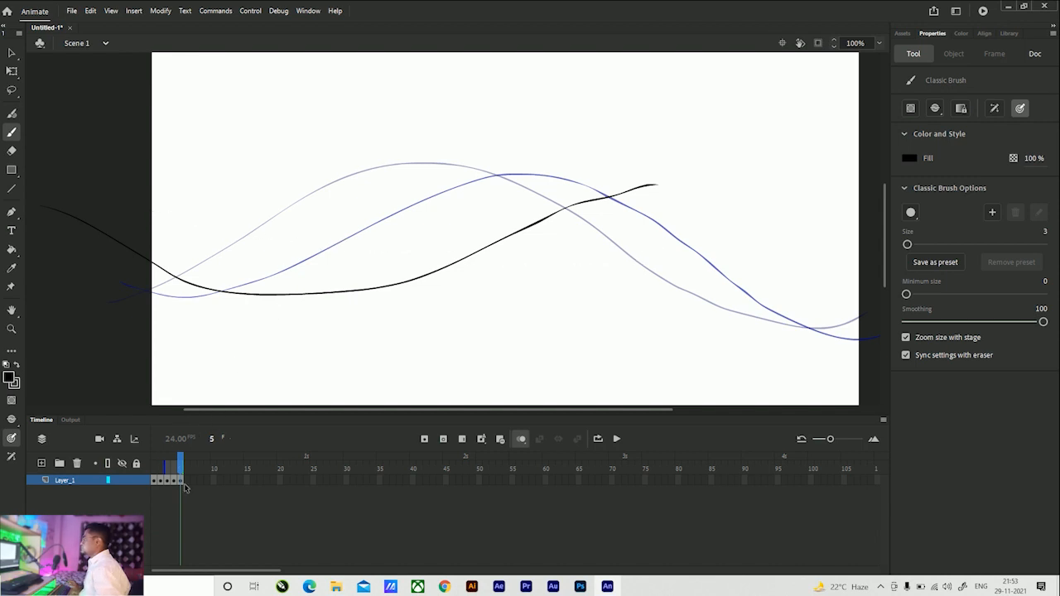
pyautogui.hotkey('ctrl', 'z')
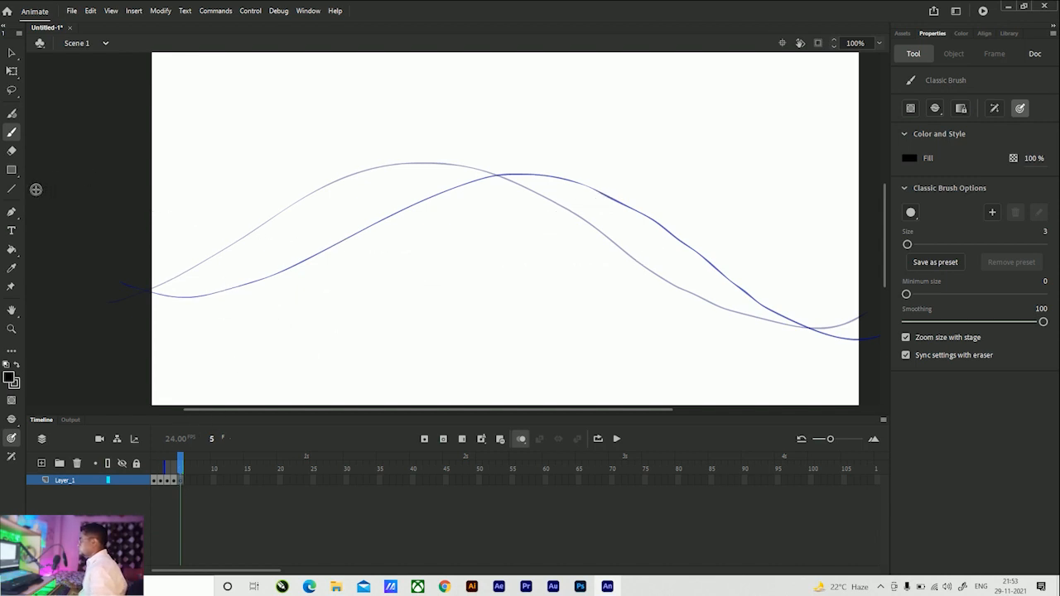
# Step: Draw frame 5's wave falling from beyond the left stage edge into a trough and rising to a right-hand crest, and scrub the frames to check it
pyautogui.moveTo(150, 220)
pyautogui.mouseDown()
pyautogui.moveTo(240, 281)
pyautogui.moveTo(293, 302)
pyautogui.moveTo(368, 309)
pyautogui.moveTo(513, 282)
pyautogui.moveTo(706, 190)
pyautogui.mouseUp()
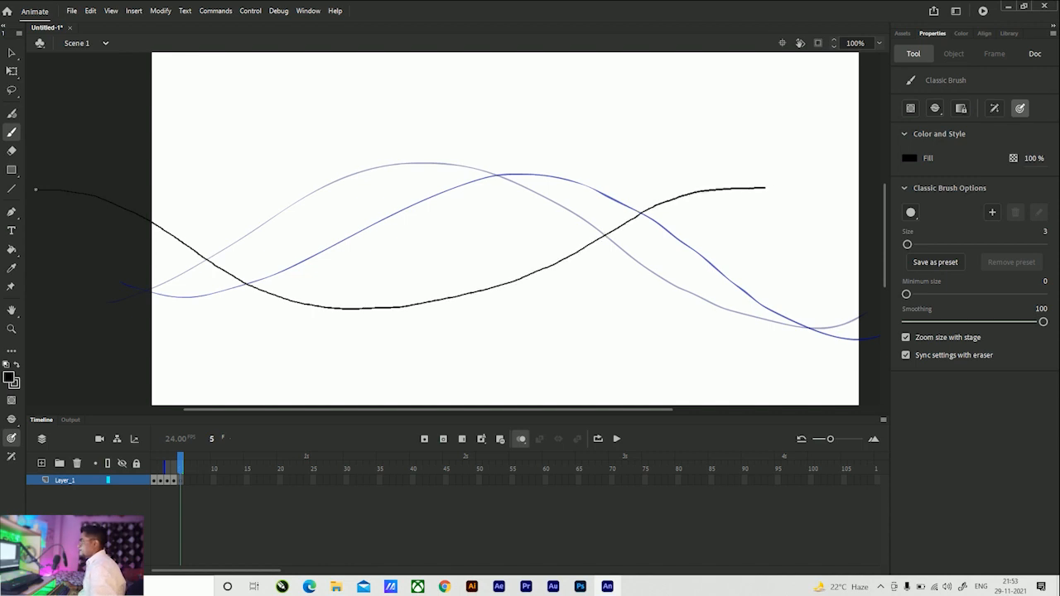
pyautogui.moveTo(830, 201); pyautogui.dragTo(857, 215)
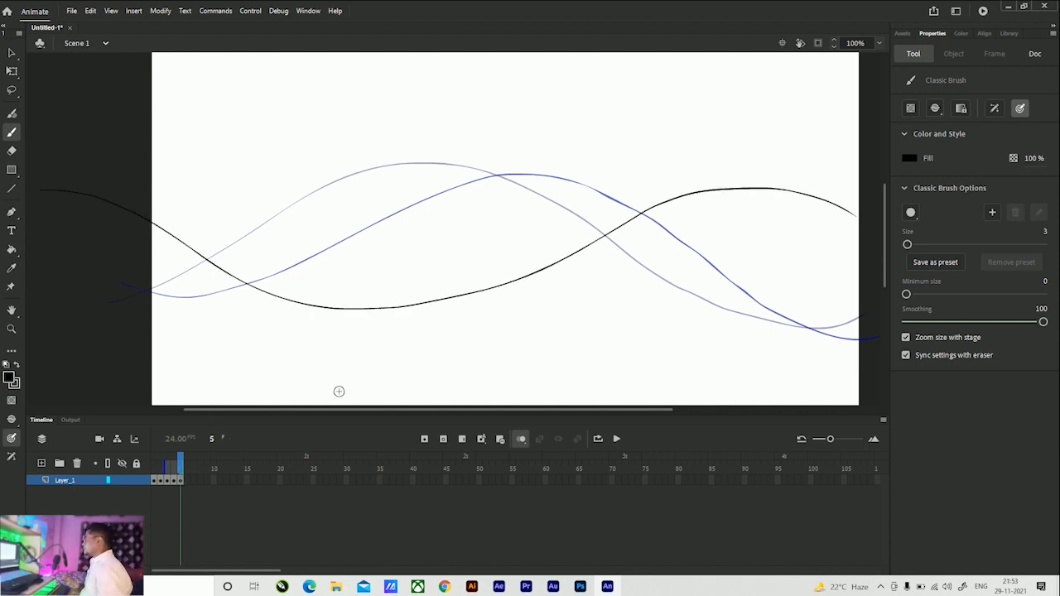
pyautogui.moveTo(182, 469); pyautogui.dragTo(154, 468)
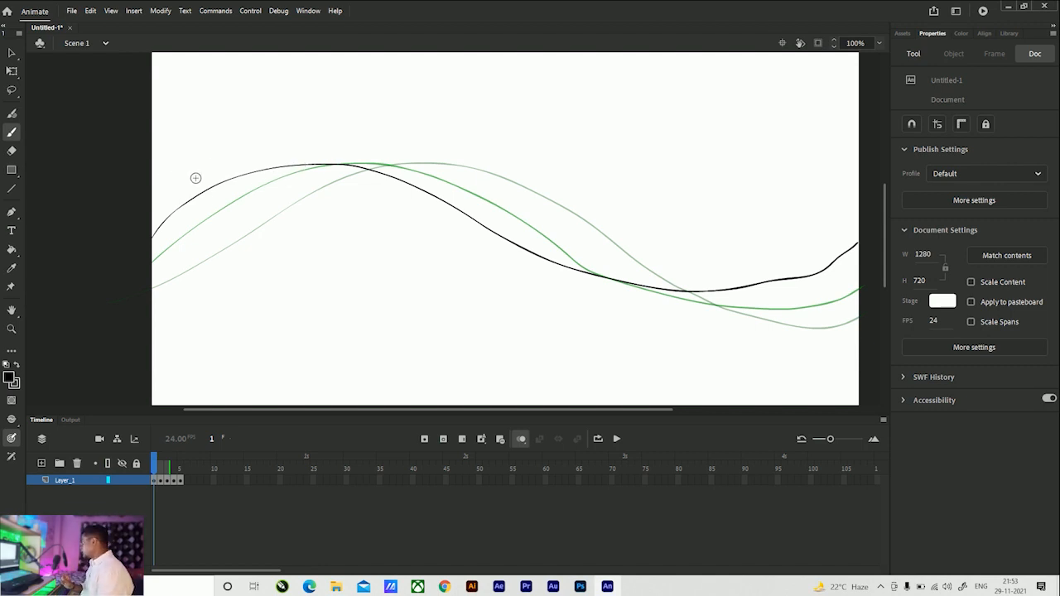
pyautogui.moveTo(162, 467); pyautogui.dragTo(180, 468)
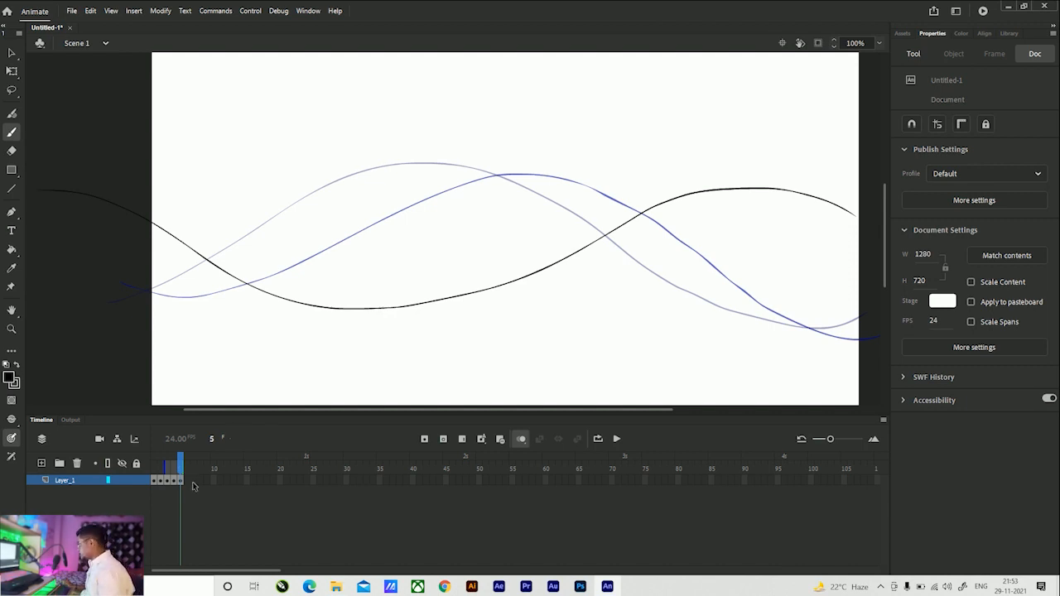
# Step: Insert a blank keyframe at frame 6 and draw the wave with its trough and crest shifted right of frame 5's curve
pyautogui.press('F7')
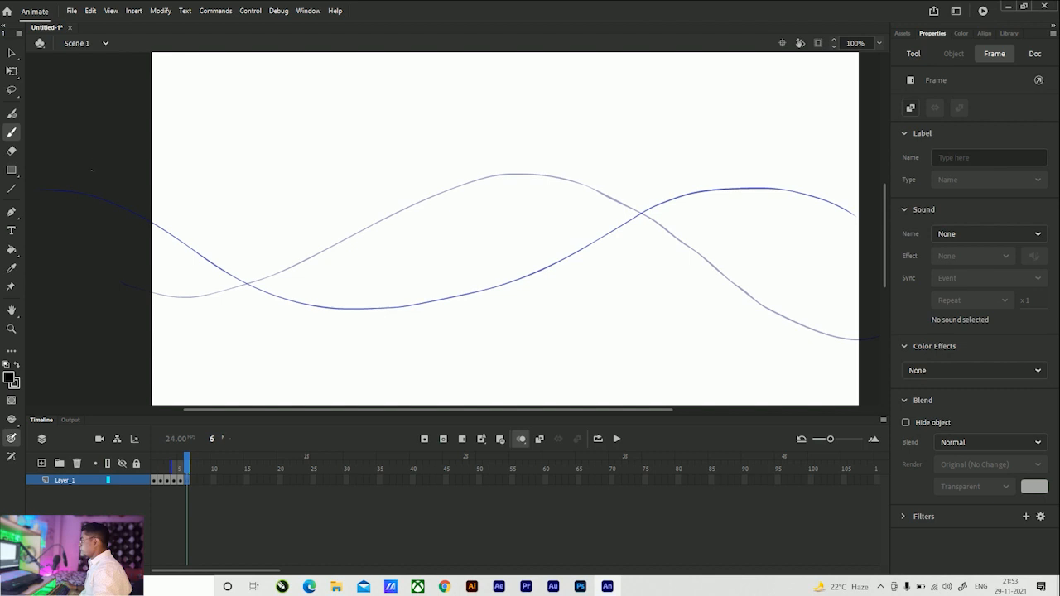
pyautogui.moveTo(195, 186)
pyautogui.mouseDown()
pyautogui.moveTo(367, 280)
pyautogui.moveTo(453, 303)
pyautogui.mouseUp()
pyautogui.moveTo(536, 301); pyautogui.dragTo(619, 262)
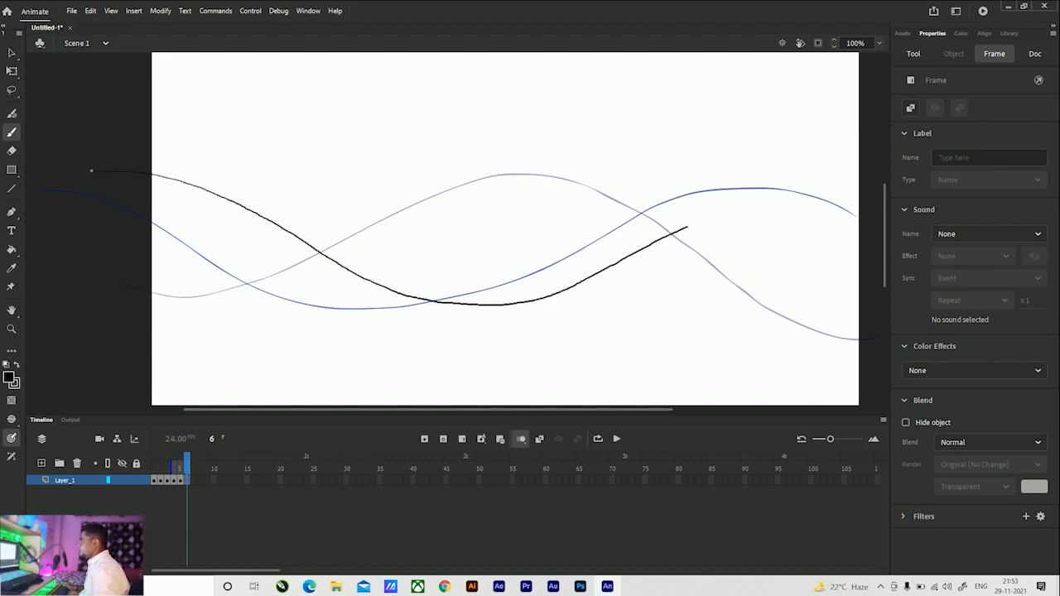
pyautogui.moveTo(754, 196)
pyautogui.mouseDown()
pyautogui.moveTo(817, 187)
pyautogui.moveTo(862, 199)
pyautogui.mouseUp()
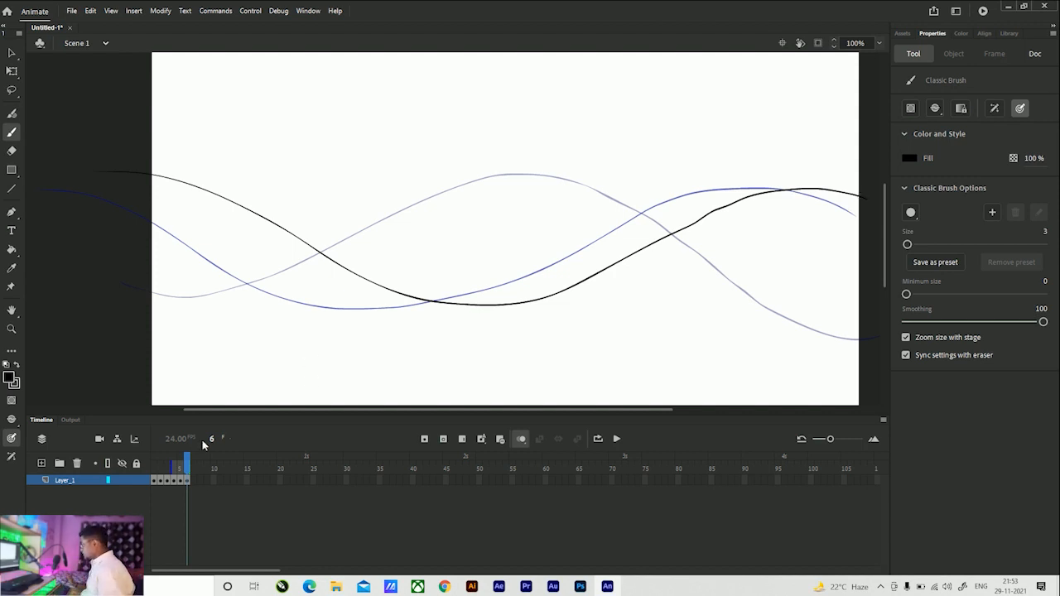
# Step: Extend the onion skin range back to frame 1 to compare all the drawn waves
pyautogui.moveTo(174, 470); pyautogui.dragTo(154, 470)
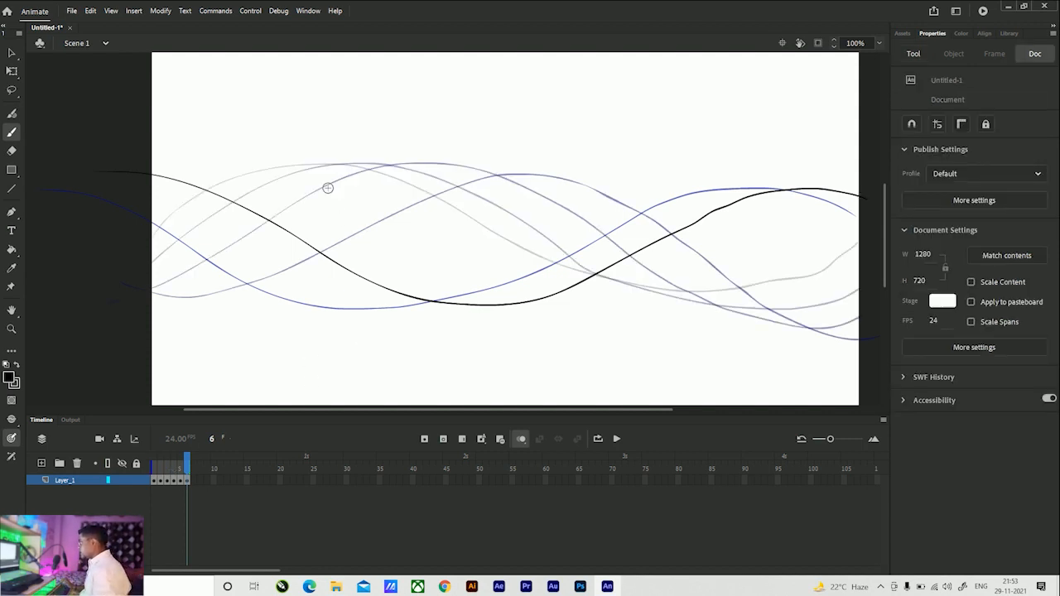
pyautogui.moveTo(187, 467)
pyautogui.mouseDown()
pyautogui.moveTo(144, 461)
pyautogui.moveTo(188, 464)
pyautogui.mouseUp()
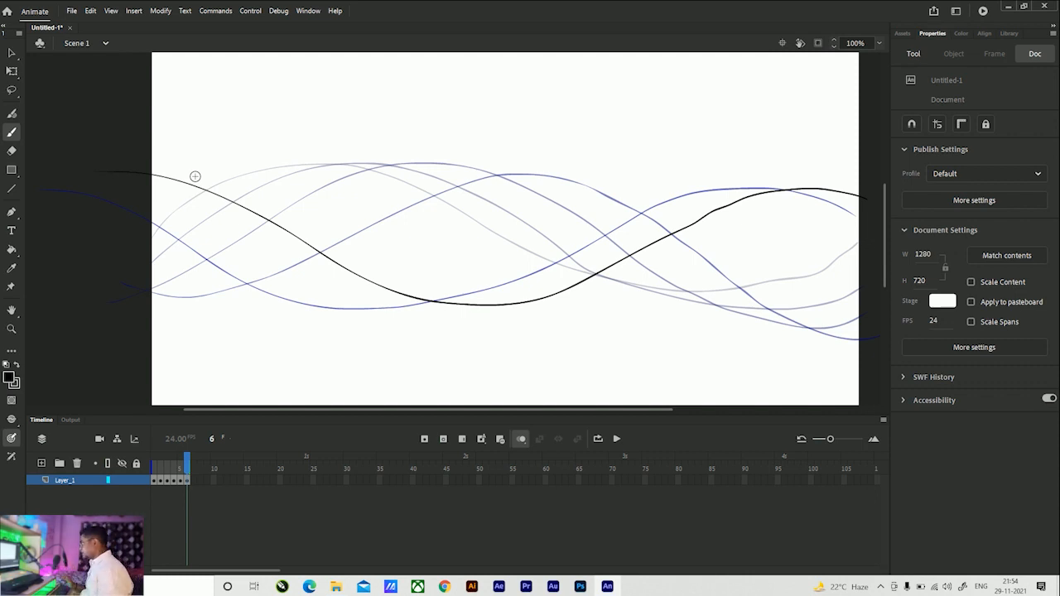
pyautogui.click(161, 485)
pyautogui.moveTo(167, 486); pyautogui.dragTo(195, 482)
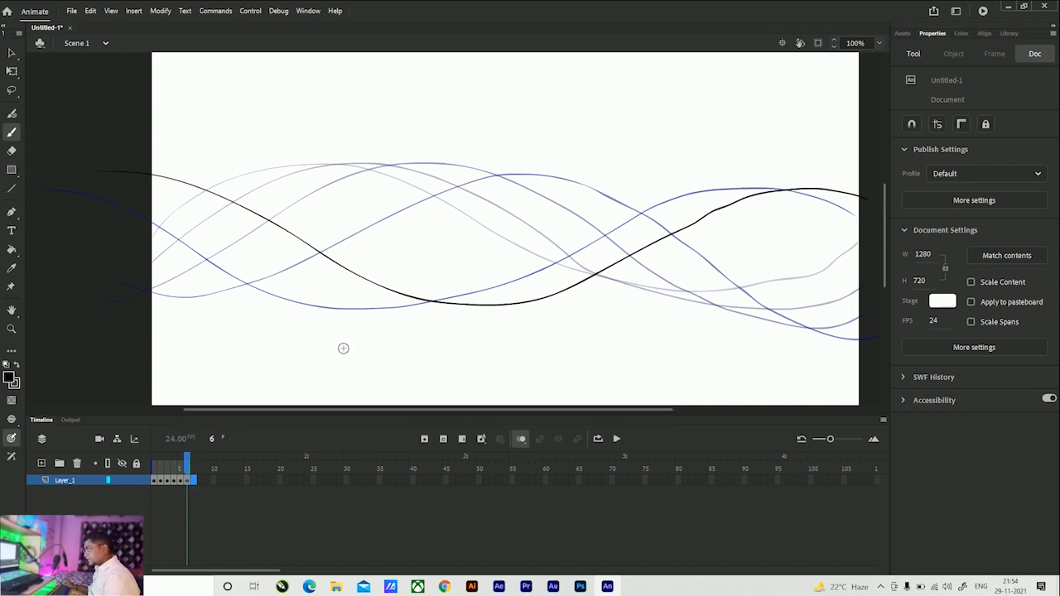
# Step: Turn off onion skinning and play the six-frame wave animation
pyautogui.click(521, 439)
pyautogui.press('Return')
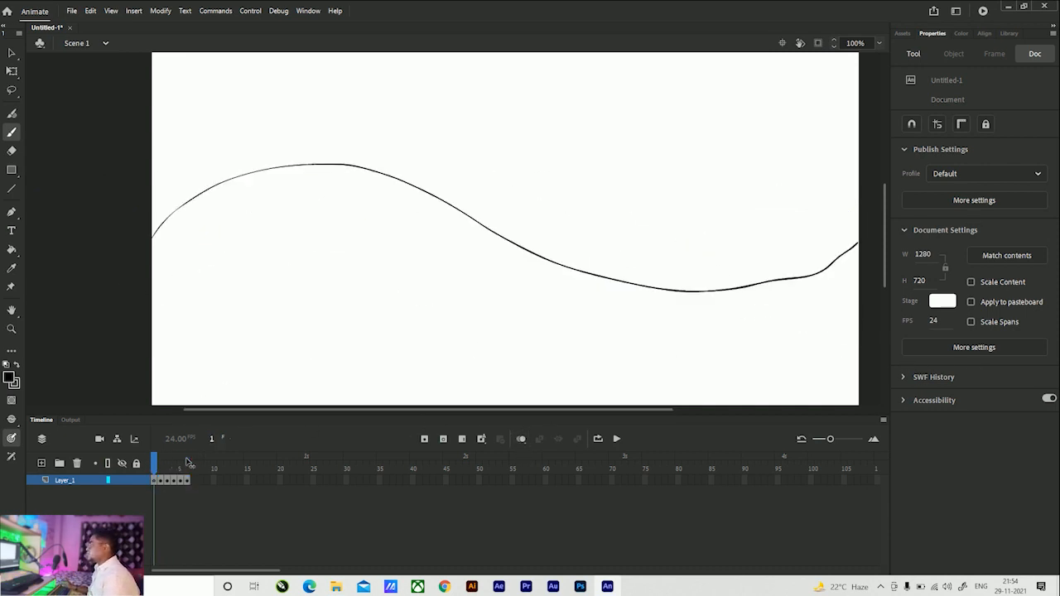
# Step: Set the document's frame rate to 12 FPS
pyautogui.click(933, 322)
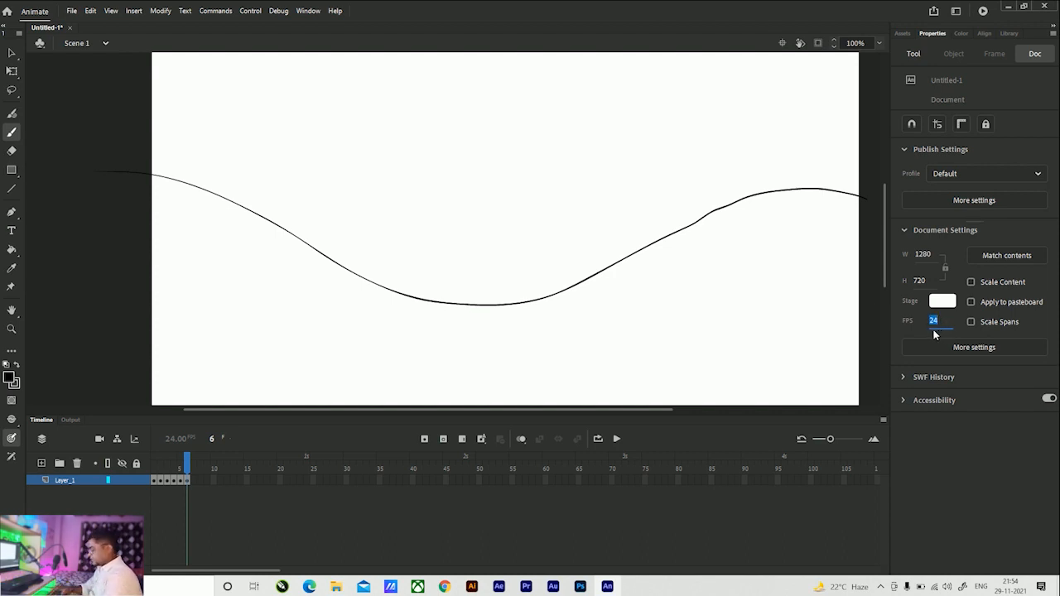
pyautogui.write('12')
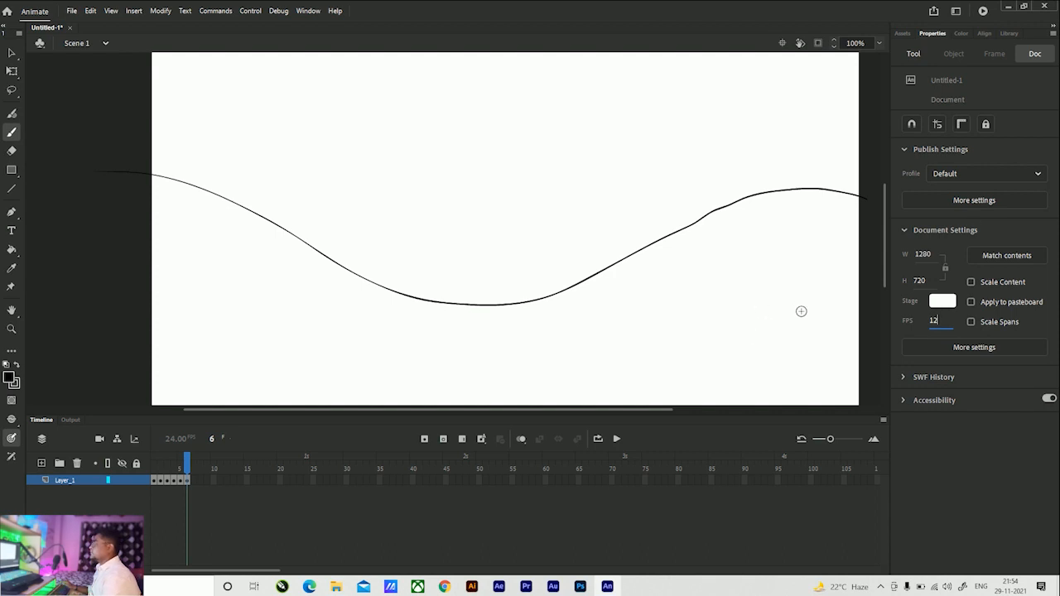
pyautogui.click(12, 53)
# Step: Play the animation and test the movie in a preview window, closing the preview when done
pyautogui.press('Return')
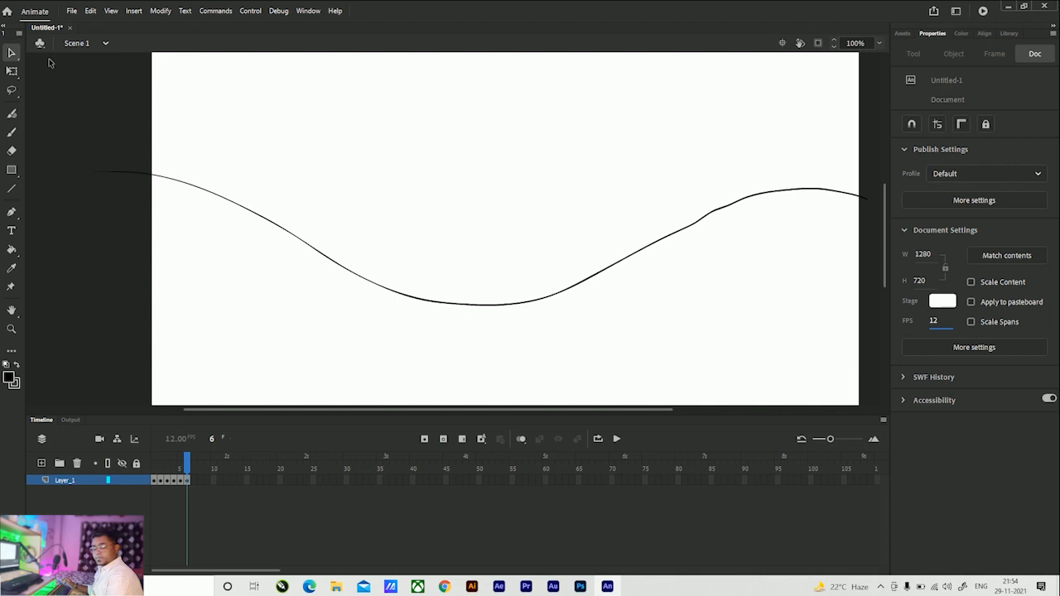
pyautogui.hotkey('ctrl', 'Return')
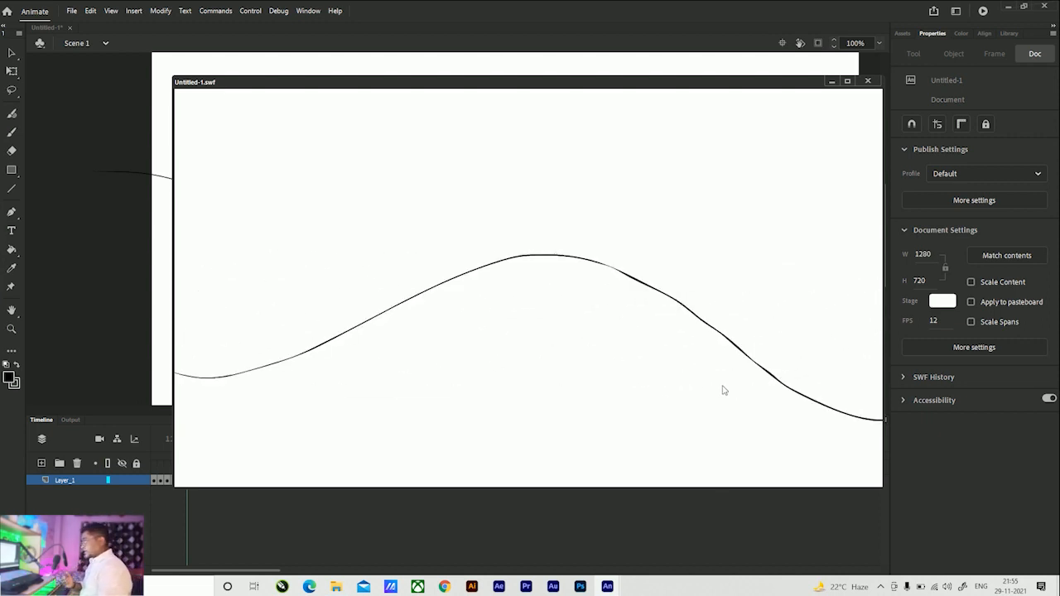
pyautogui.click(867, 80)
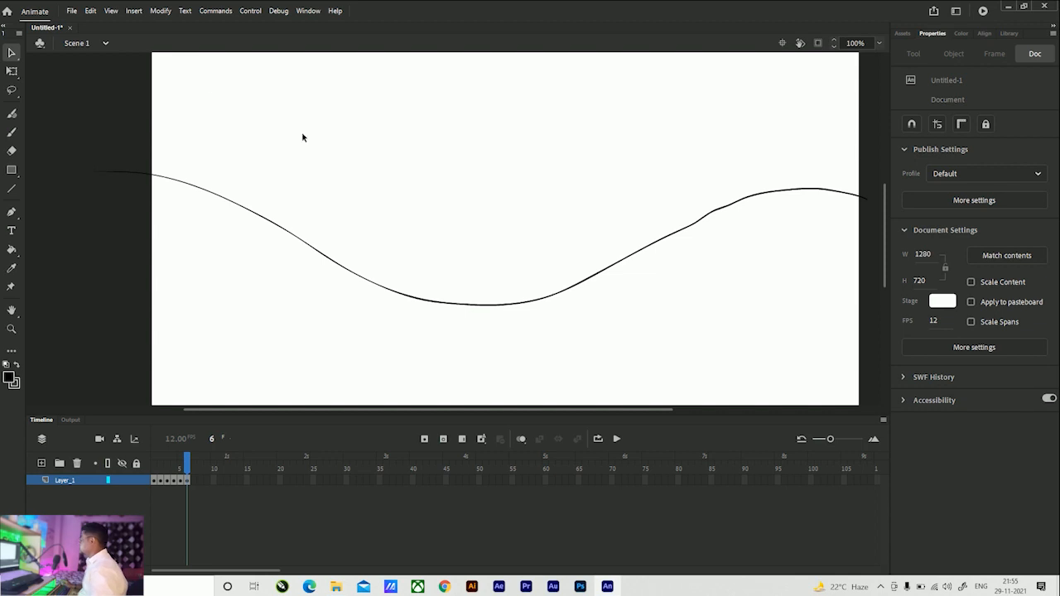
# Step: Create a new 1280 × 720 document at 24 FPS
pyautogui.click(75, 11)
pyautogui.click(92, 25)
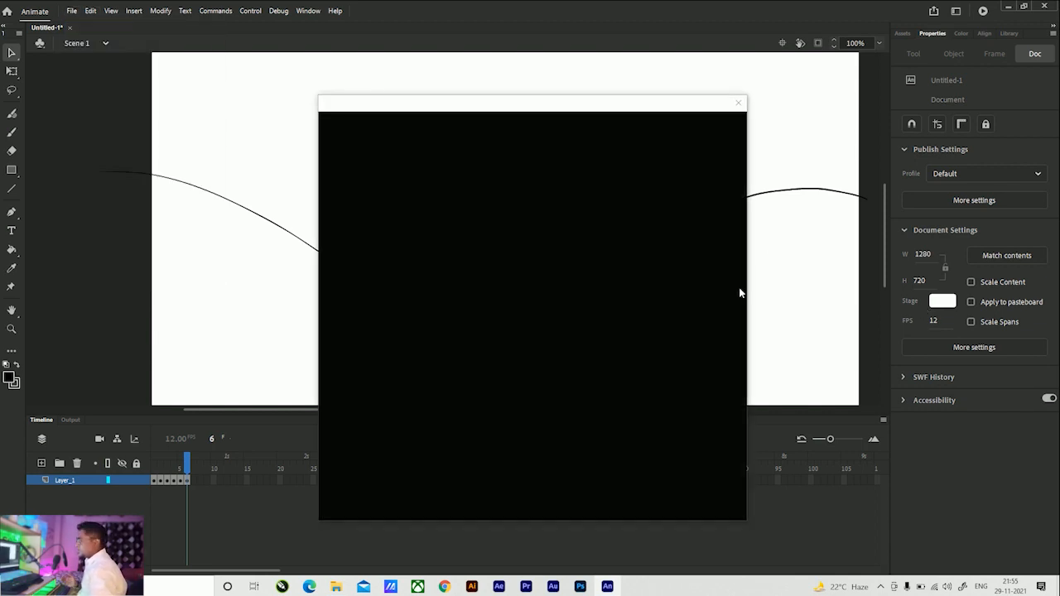
pyautogui.click(705, 403)
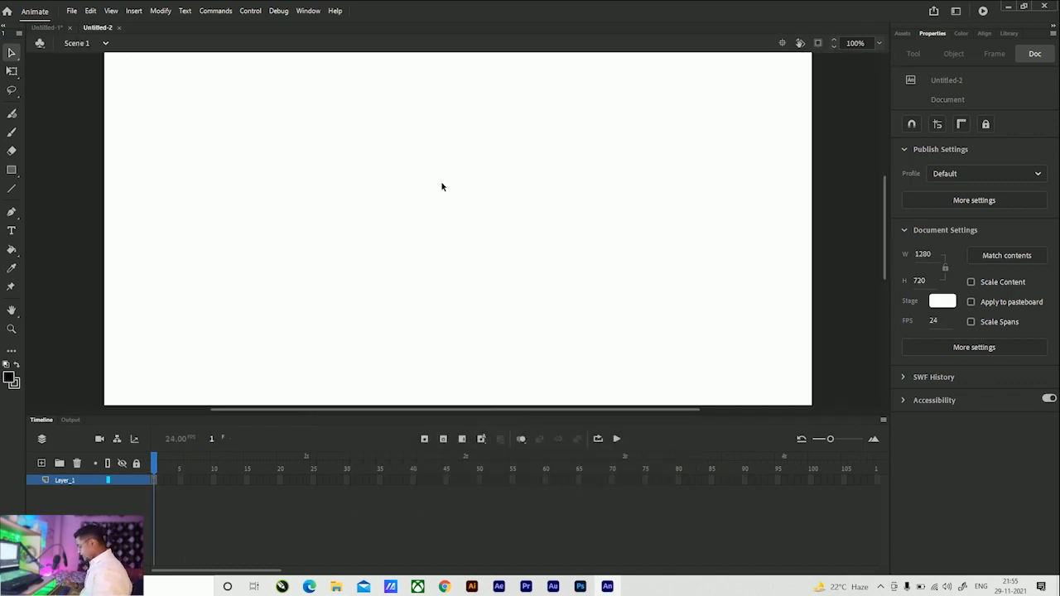
# Step: Draw the slanted left edge of a flagpole on the stage with the Classic Brush at size 3, retrying unsatisfactory strokes
pyautogui.hotkey('ctrl', '-')
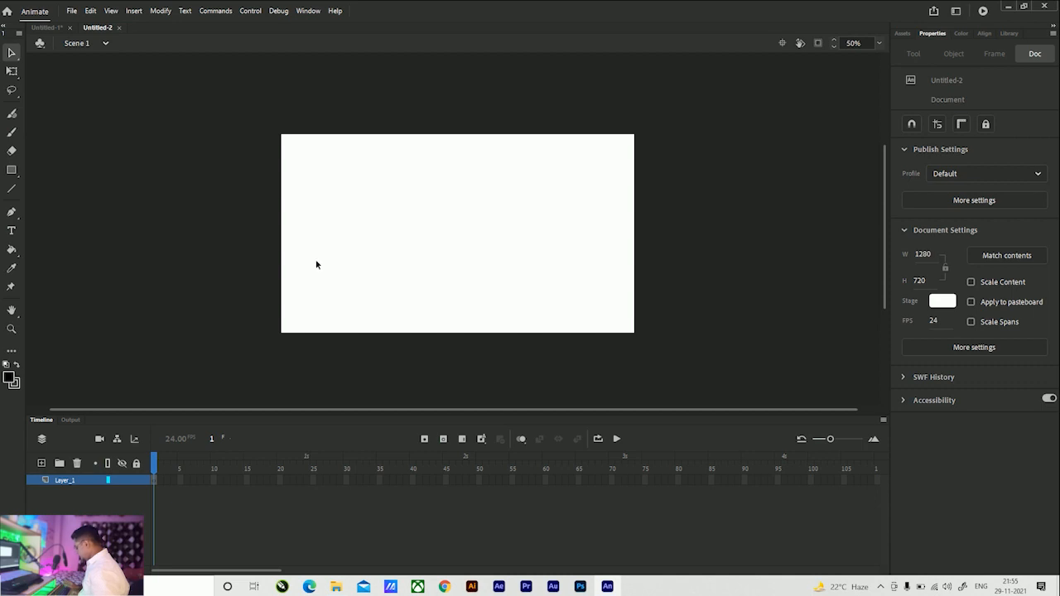
pyautogui.press('b')
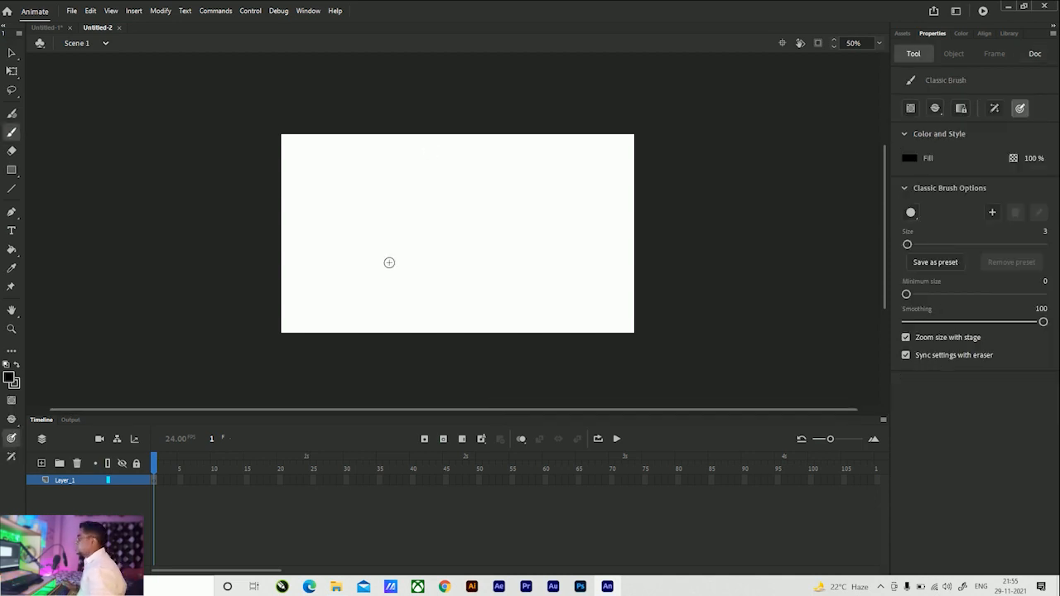
pyautogui.moveTo(408, 166); pyautogui.dragTo(340, 324)
pyautogui.hotkey('ctrl', 'z')
pyautogui.moveTo(406, 168); pyautogui.dragTo(321, 330)
pyautogui.hotkey('ctrl', 'z')
pyautogui.moveTo(421, 166); pyautogui.dragTo(404, 212)
pyautogui.hotkey('ctrl', 'z')
pyautogui.moveTo(424, 166); pyautogui.dragTo(413, 197)
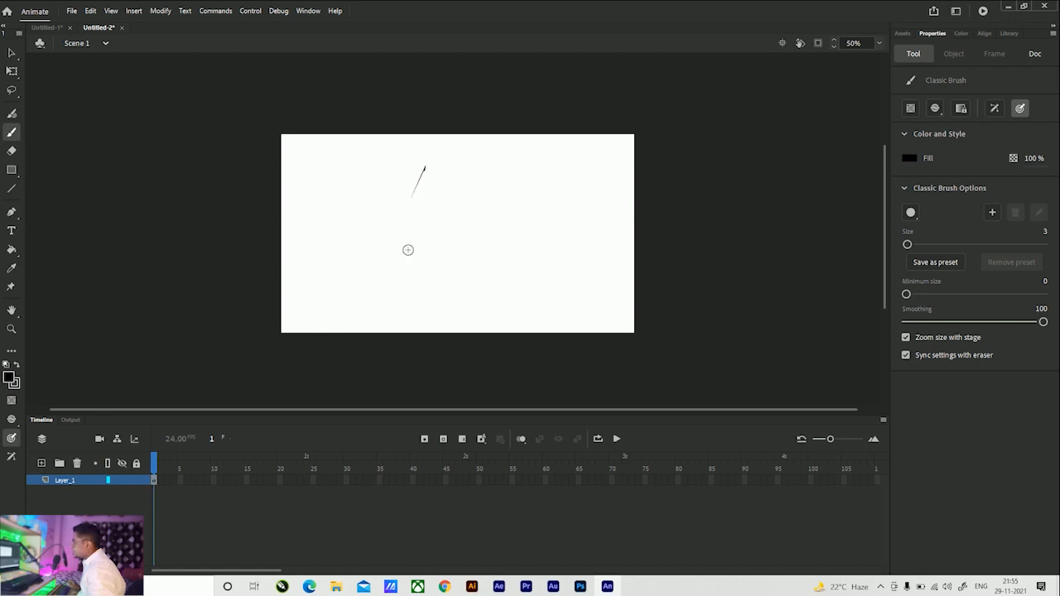
pyautogui.moveTo(346, 323)
pyautogui.mouseDown()
pyautogui.moveTo(423, 178)
pyautogui.moveTo(342, 322)
pyautogui.mouseUp()
# Step: Draw the pole's right edge as a line parallel to its left edge, undoing and repeating the stroke until it fits
pyautogui.hotkey('ctrl', 'z')
pyautogui.moveTo(423, 172); pyautogui.dragTo(368, 291)
pyautogui.hotkey('ctrl', 'z')
pyautogui.moveTo(429, 176); pyautogui.dragTo(367, 303)
pyautogui.hotkey('ctrl', 'z')
pyautogui.moveTo(428, 173); pyautogui.dragTo(311, 376)
pyautogui.hotkey('ctrl', 'z')
pyautogui.moveTo(426, 174); pyautogui.dragTo(312, 395)
pyautogui.hotkey('ctrl', 'z')
pyautogui.moveTo(427, 174); pyautogui.dragTo(402, 224)
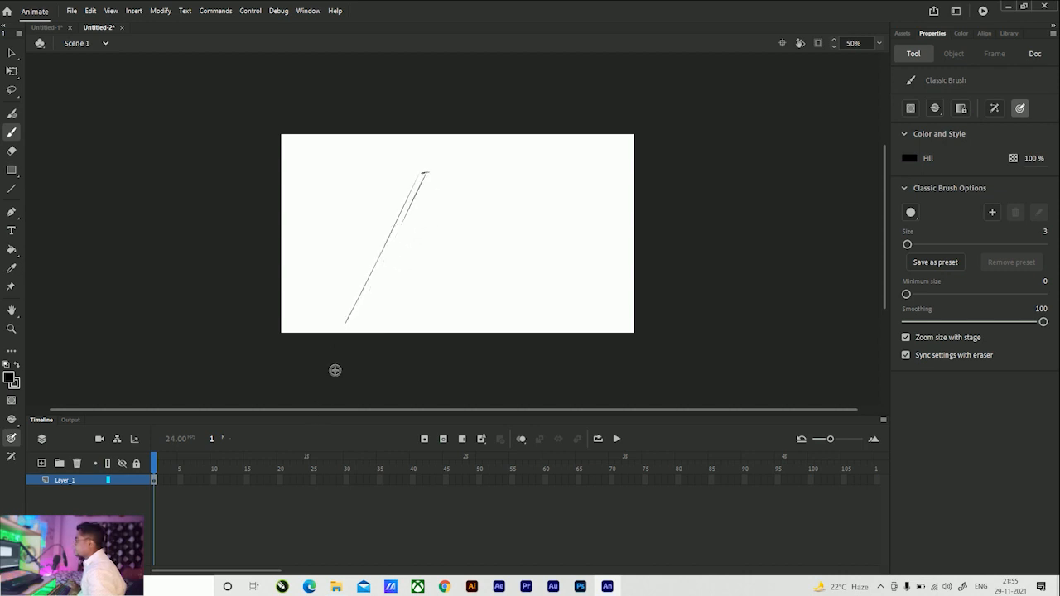
pyautogui.moveTo(428, 175); pyautogui.dragTo(374, 285)
pyautogui.hotkey('ctrl', 'z')
pyautogui.moveTo(426, 174); pyautogui.dragTo(348, 329)
pyautogui.hotkey('ctrl', 'z')
pyautogui.moveTo(425, 174); pyautogui.dragTo(355, 332)
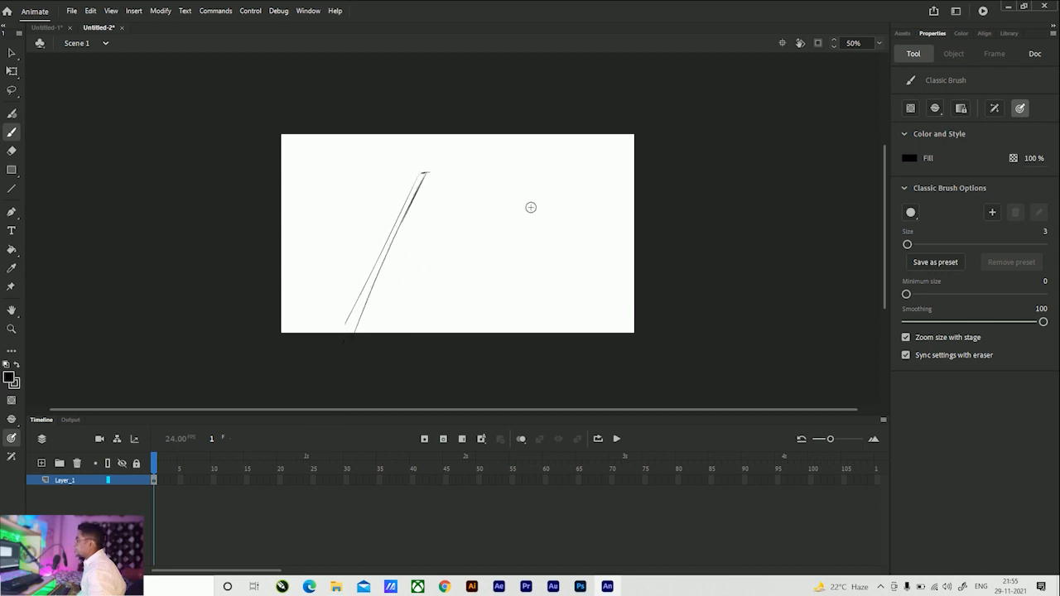
pyautogui.hotkey('ctrl', 'z')
pyautogui.moveTo(426, 174); pyautogui.dragTo(338, 326)
pyautogui.hotkey('ctrl', 'z')
pyautogui.moveTo(427, 173); pyautogui.dragTo(355, 313)
pyautogui.hotkey('ctrl', 'z')
pyautogui.moveTo(425, 173); pyautogui.dragTo(367, 331)
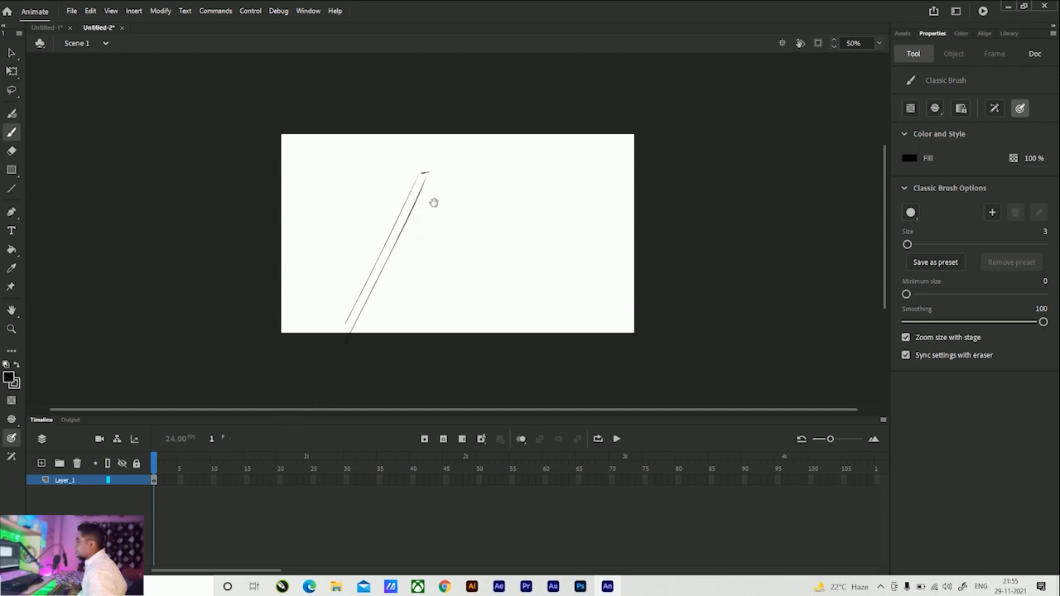
# Step: Draw a small rounded finial on the upper end of the flagpole
pyautogui.hotkey('ctrl', '=')
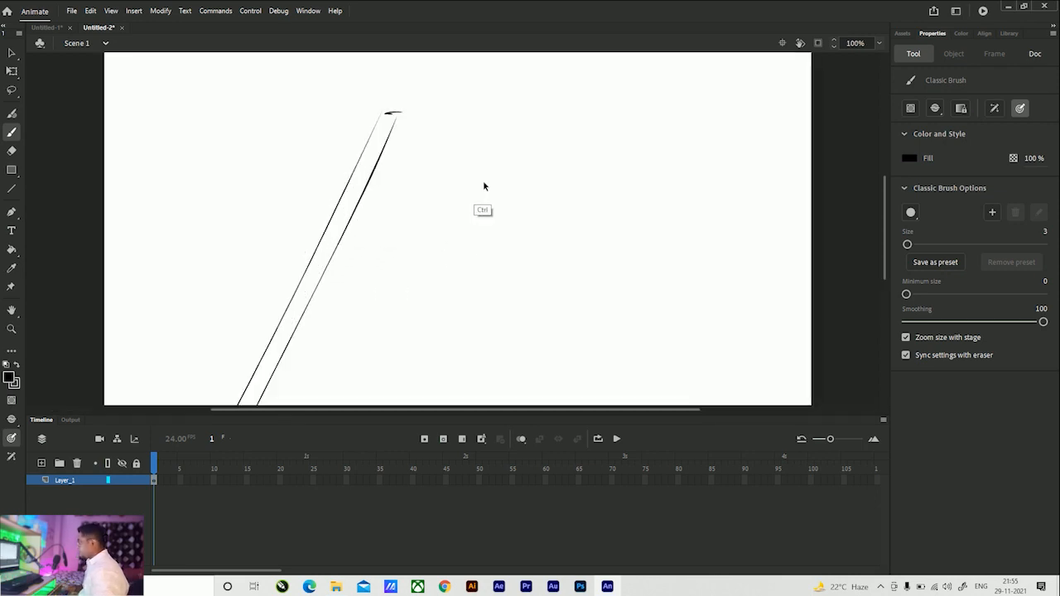
pyautogui.moveTo(373, 160)
pyautogui.mouseDown()
pyautogui.moveTo(384, 140)
pyautogui.moveTo(384, 155)
pyautogui.mouseUp()
pyautogui.moveTo(412, 228)
pyautogui.mouseDown()
pyautogui.moveTo(364, 169)
pyautogui.moveTo(309, 180)
pyautogui.mouseUp()
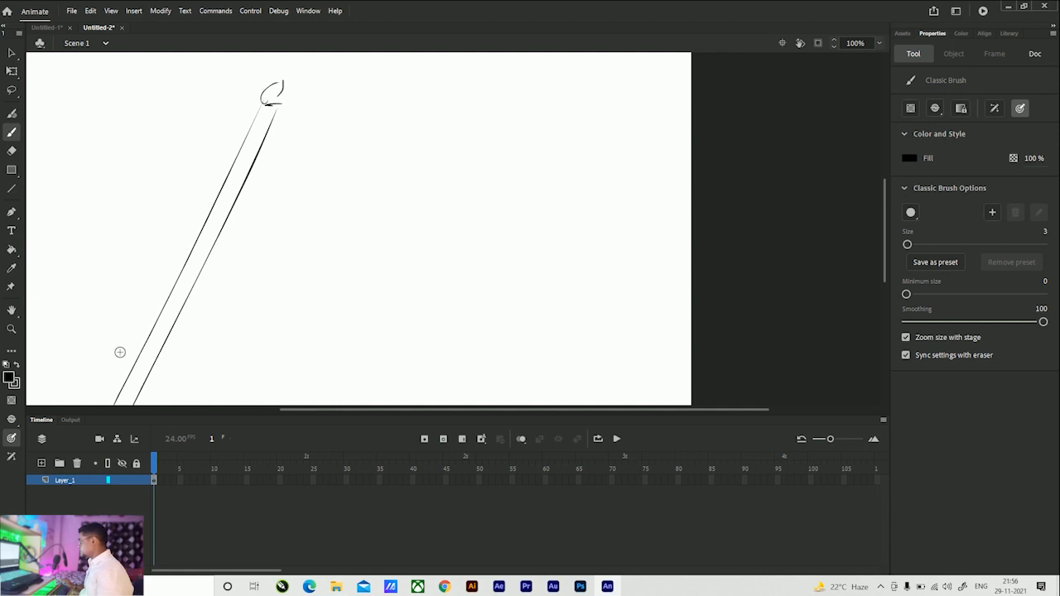
# Step: Rename the pole's layer "stick" and add a new layer above it
pyautogui.doubleClick(79, 480)
pyautogui.write('s')
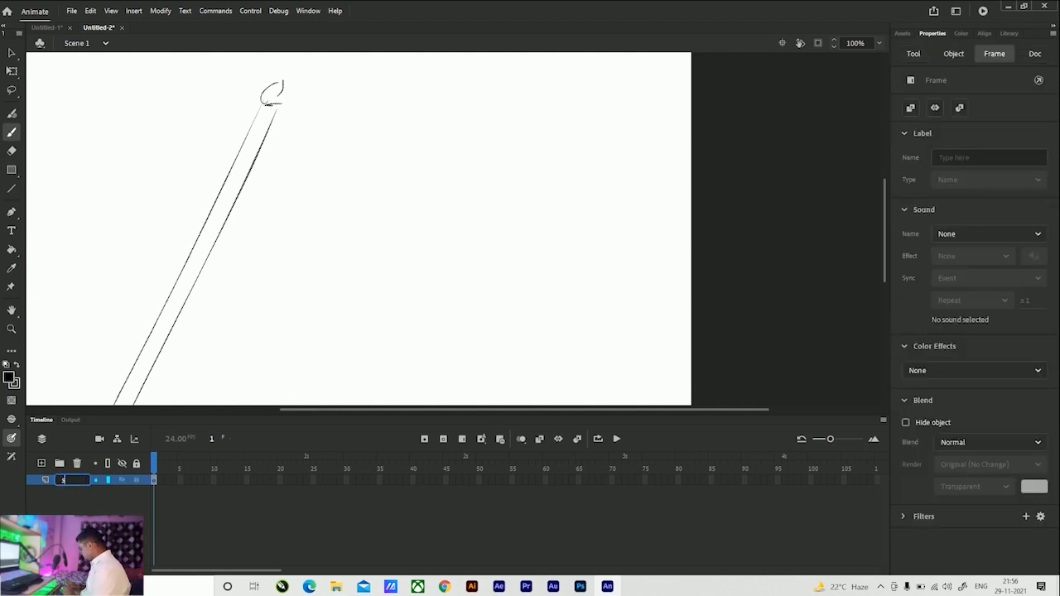
pyautogui.write('tick')
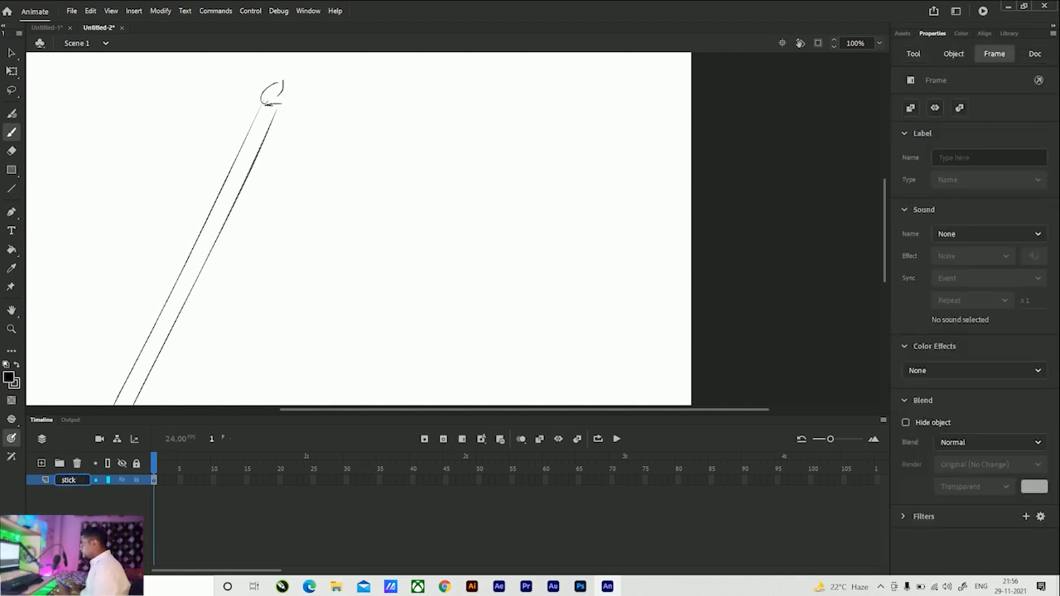
pyautogui.click(41, 463)
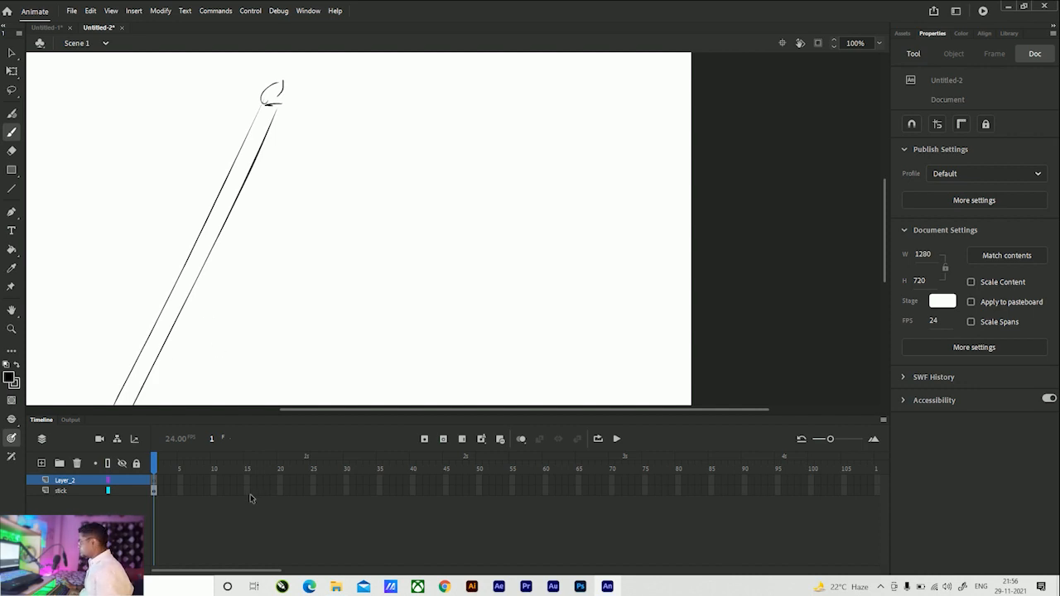
# Step: Extend the stick layer to frame 10 and lock it
pyautogui.click(223, 492)
pyautogui.click(214, 491)
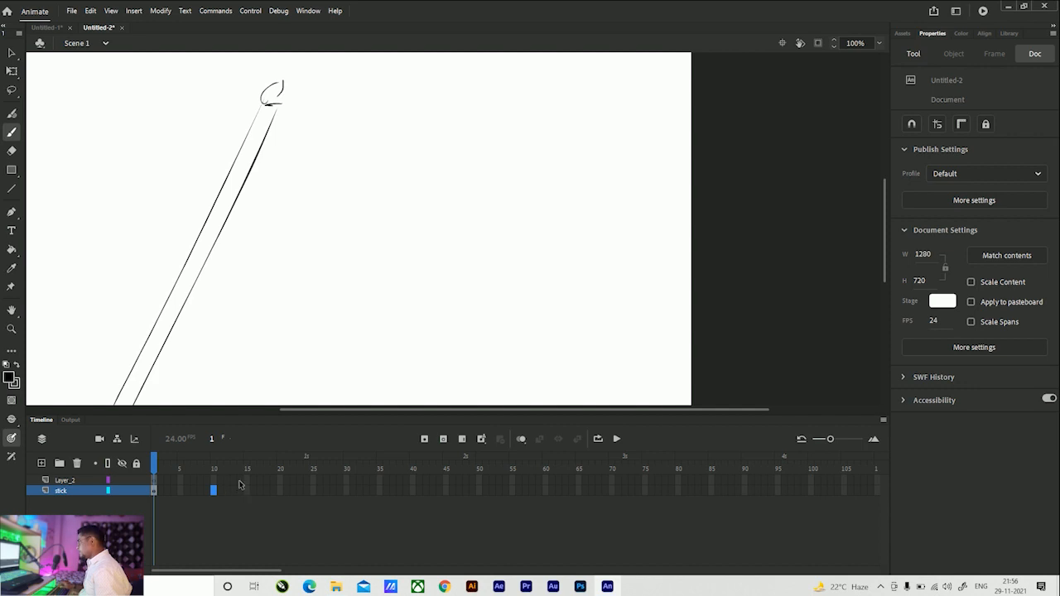
pyautogui.press('F5')
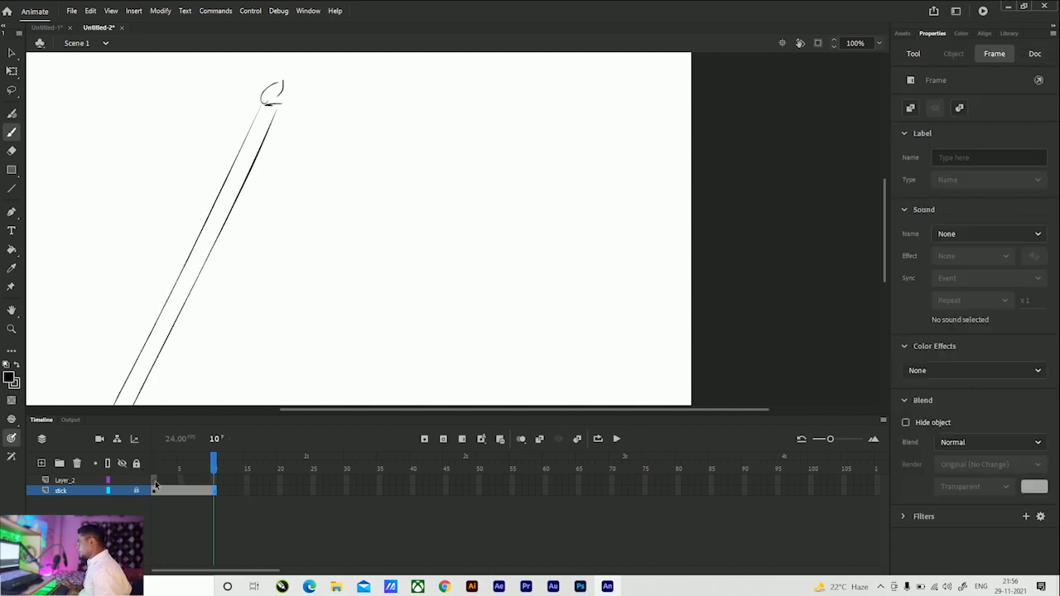
# Step: Rename the new upper layer "flag"
pyautogui.doubleClick(66, 480)
pyautogui.write('flag')
pyautogui.press('Return')
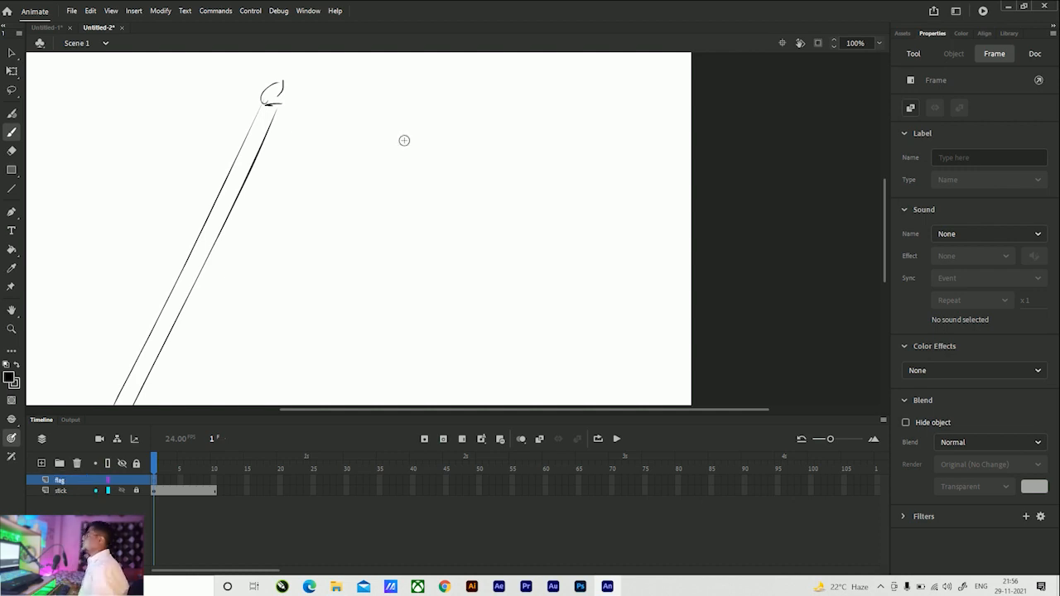
# Step: Draw the flag's wavy upper and lower edges outward from the pole on frame 1 of the flag layer
pyautogui.moveTo(316, 403)
pyautogui.mouseDown()
pyautogui.moveTo(351, 411)
pyautogui.moveTo(249, 405)
pyautogui.mouseUp()
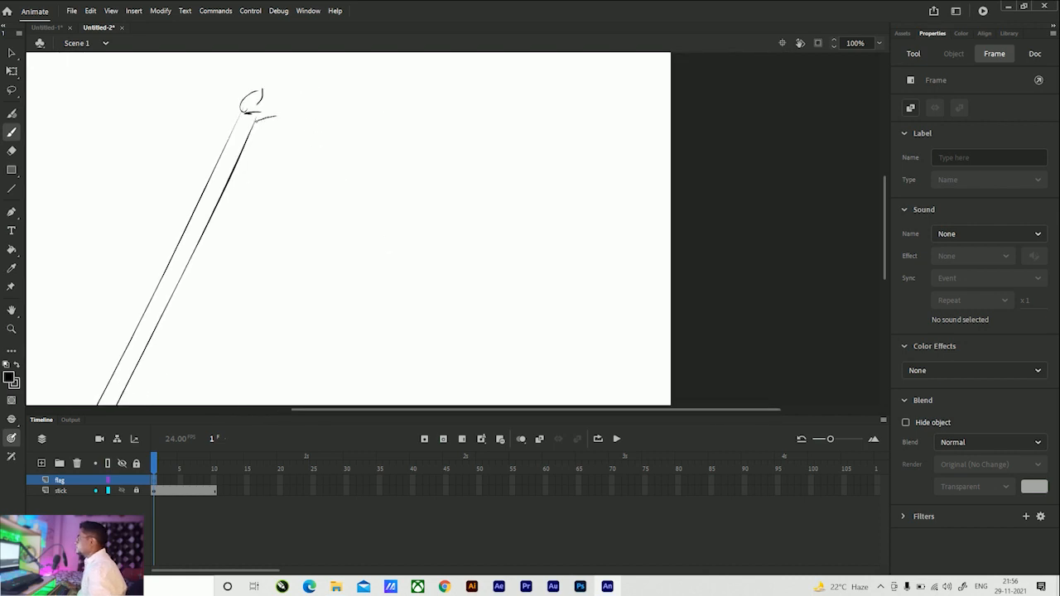
pyautogui.moveTo(483, 182); pyautogui.dragTo(570, 189)
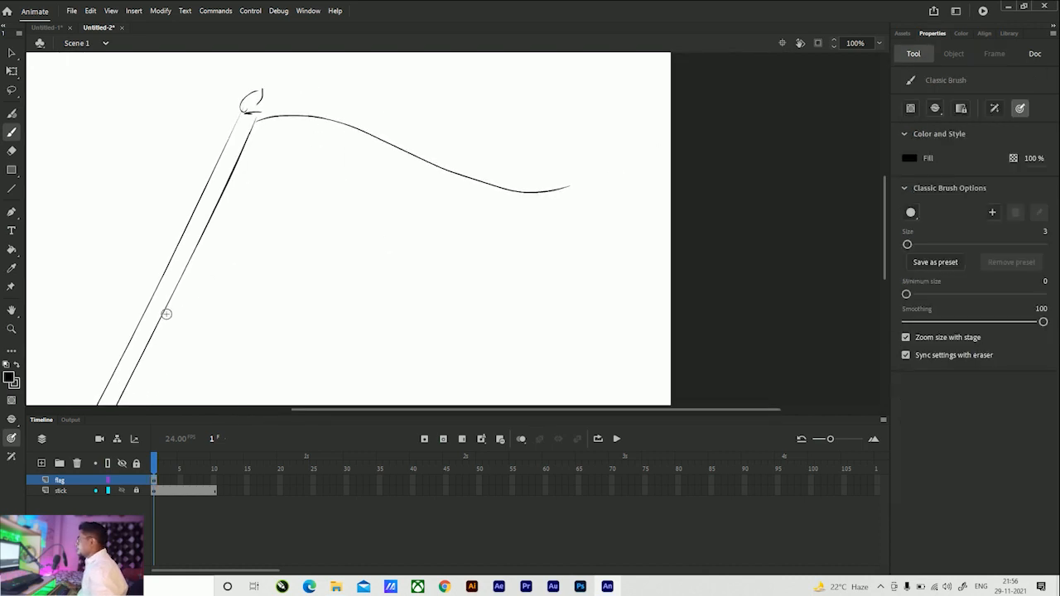
pyautogui.moveTo(165, 312); pyautogui.dragTo(506, 342)
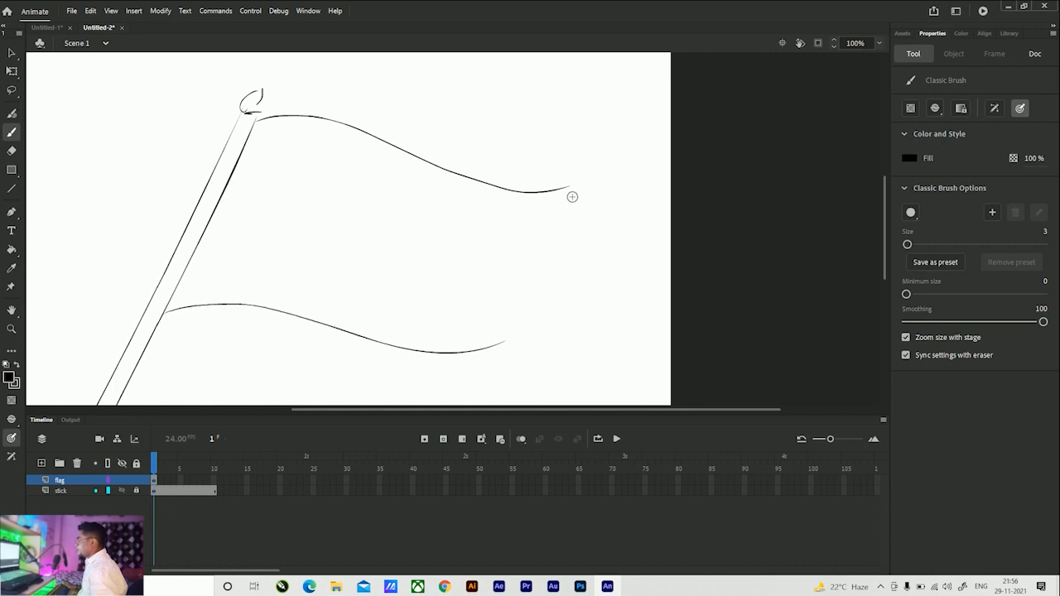
# Step: Close the flag outline with a curved line at its free end and another along the pole, redoing poor strokes
pyautogui.moveTo(570, 188); pyautogui.dragTo(497, 343)
pyautogui.hotkey('ctrl', 'z')
pyautogui.moveTo(570, 188); pyautogui.dragTo(487, 355)
pyautogui.hotkey('ctrl', 'z')
pyautogui.moveTo(573, 187); pyautogui.dragTo(489, 348)
pyautogui.moveTo(254, 126); pyautogui.dragTo(187, 285)
pyautogui.hotkey('ctrl', 'z')
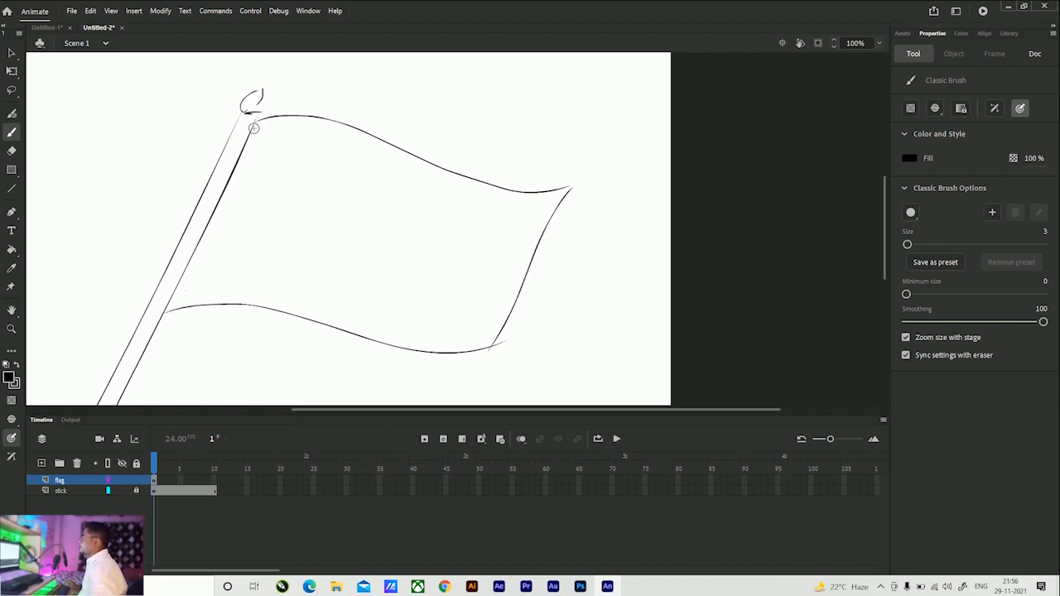
pyautogui.moveTo(247, 157); pyautogui.dragTo(158, 310)
pyautogui.moveTo(357, 210); pyautogui.dragTo(344, 199)
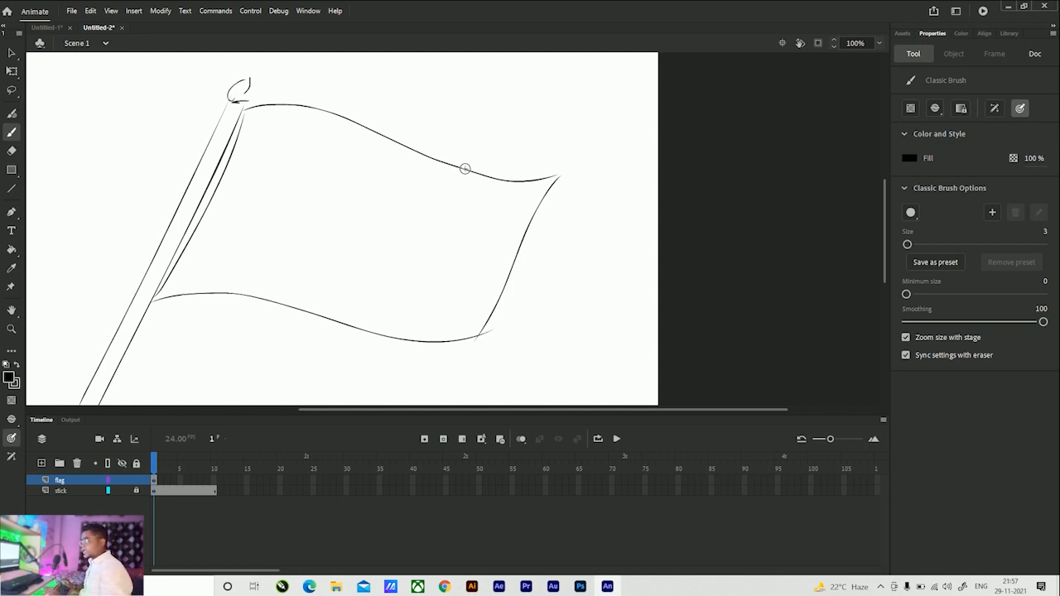
# Step: Insert a blank keyframe at frame 2 of the flag layer and turn on onion skinning
pyautogui.click(164, 492)
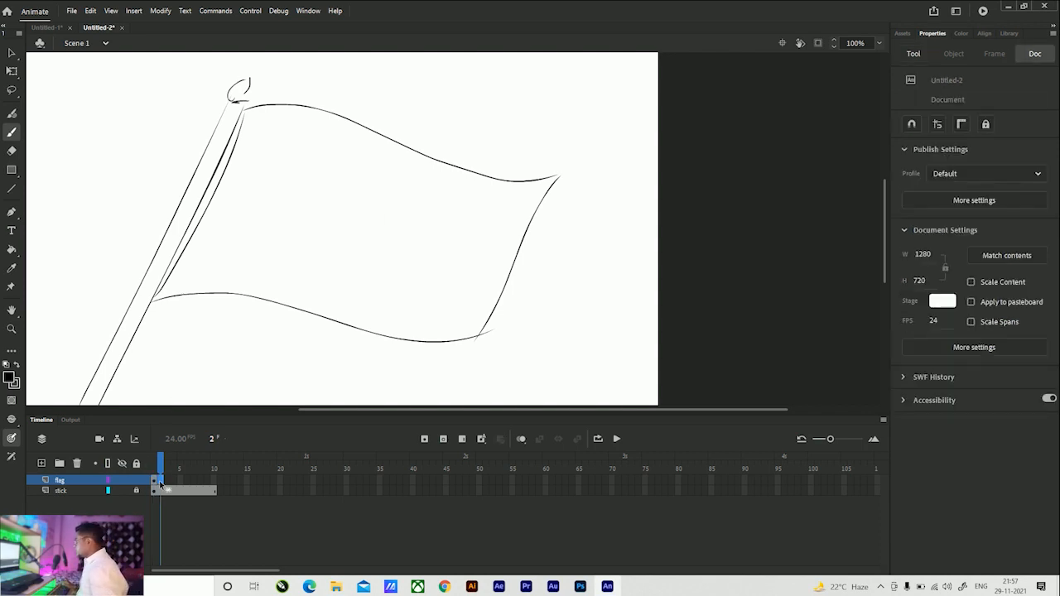
pyautogui.press('F7')
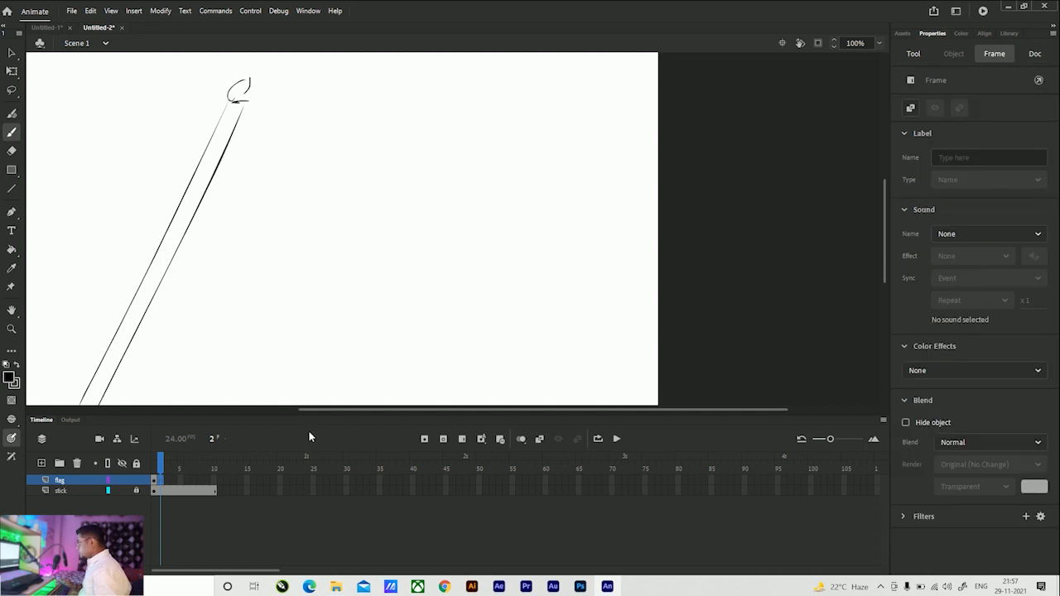
pyautogui.click(520, 439)
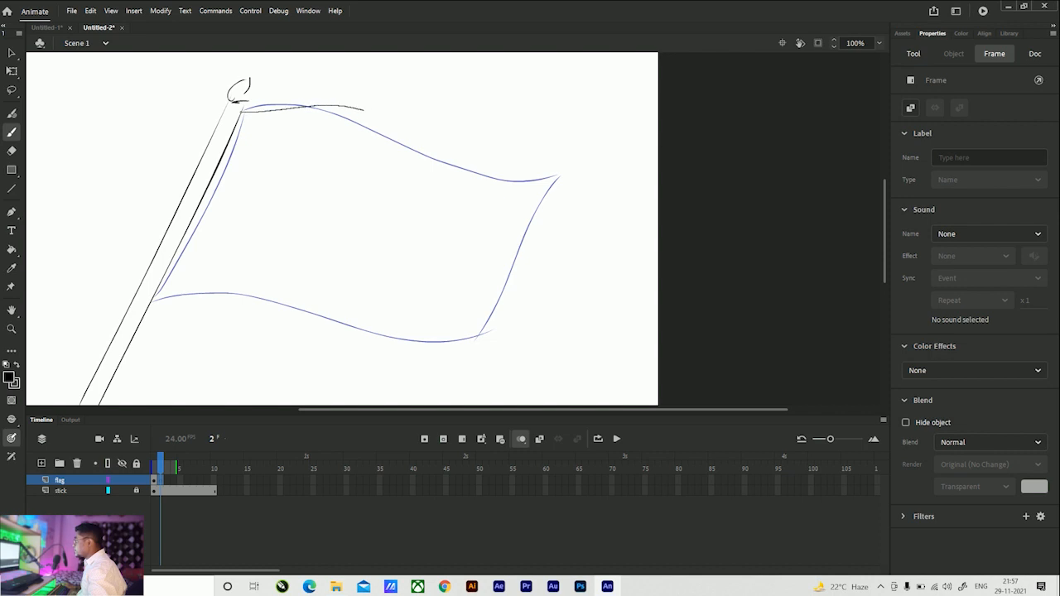
# Step: Draw the full flag outline on frame 2 with the wave crests shifted slightly right of the frame 1 drawing
pyautogui.moveTo(401, 124)
pyautogui.mouseDown()
pyautogui.moveTo(461, 163)
pyautogui.moveTo(540, 191)
pyautogui.mouseUp()
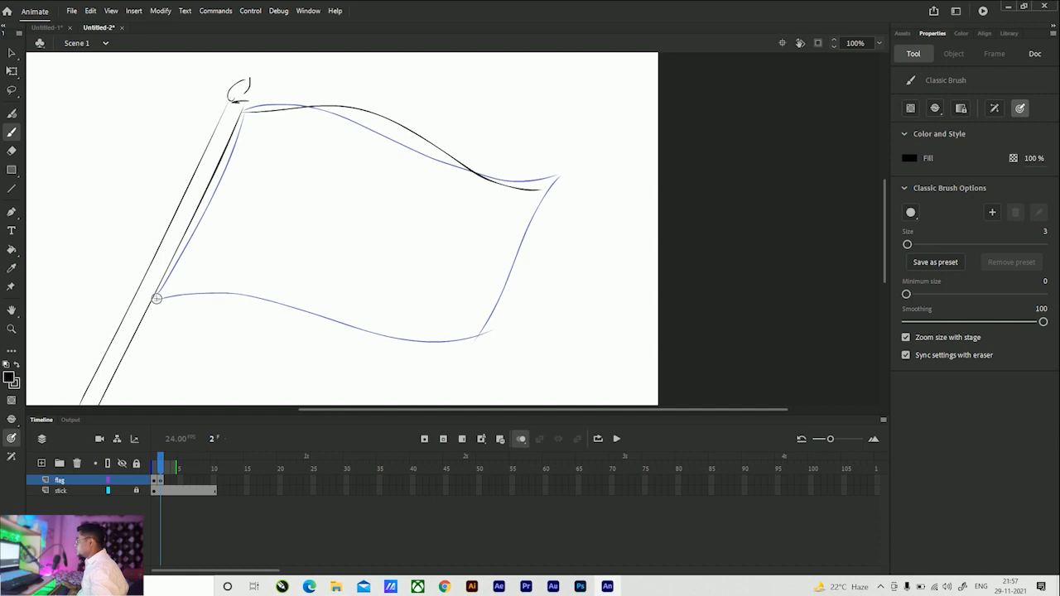
pyautogui.moveTo(296, 292); pyautogui.dragTo(340, 311)
pyautogui.moveTo(445, 345); pyautogui.dragTo(476, 342)
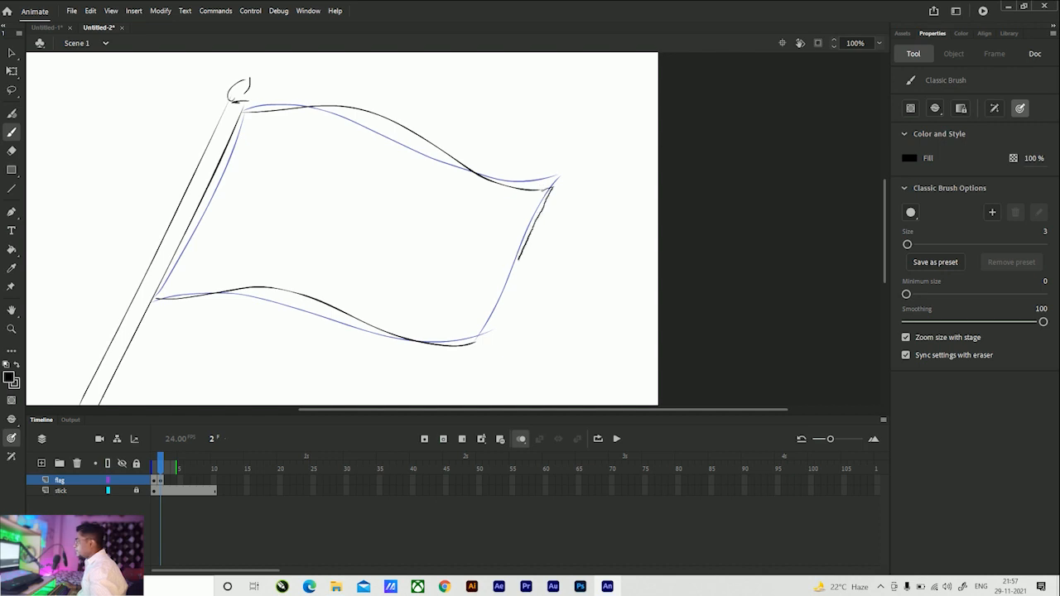
pyautogui.moveTo(480, 330); pyautogui.dragTo(476, 337)
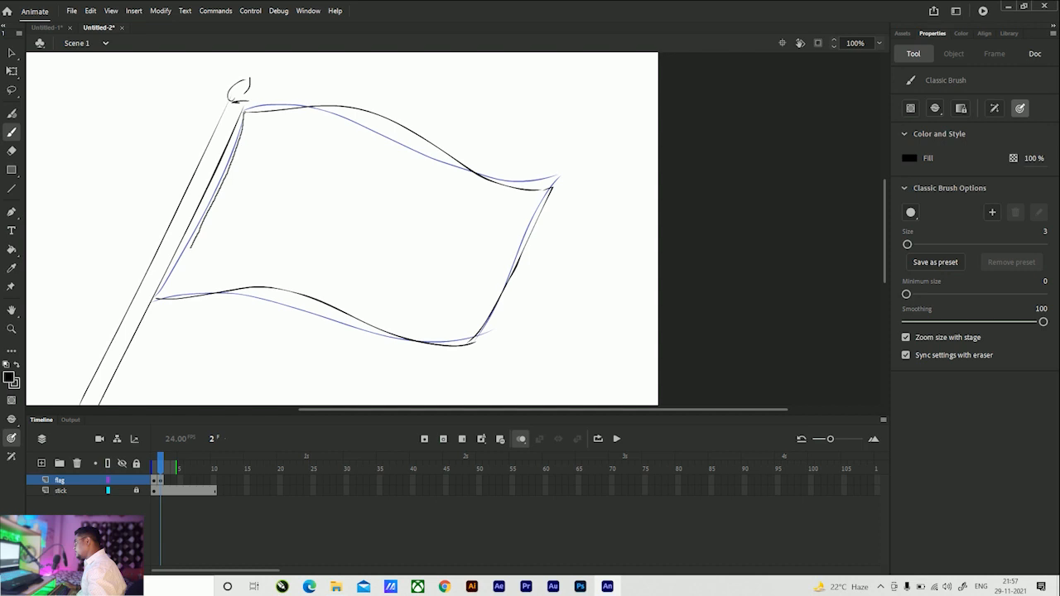
pyautogui.moveTo(158, 292); pyautogui.dragTo(155, 296)
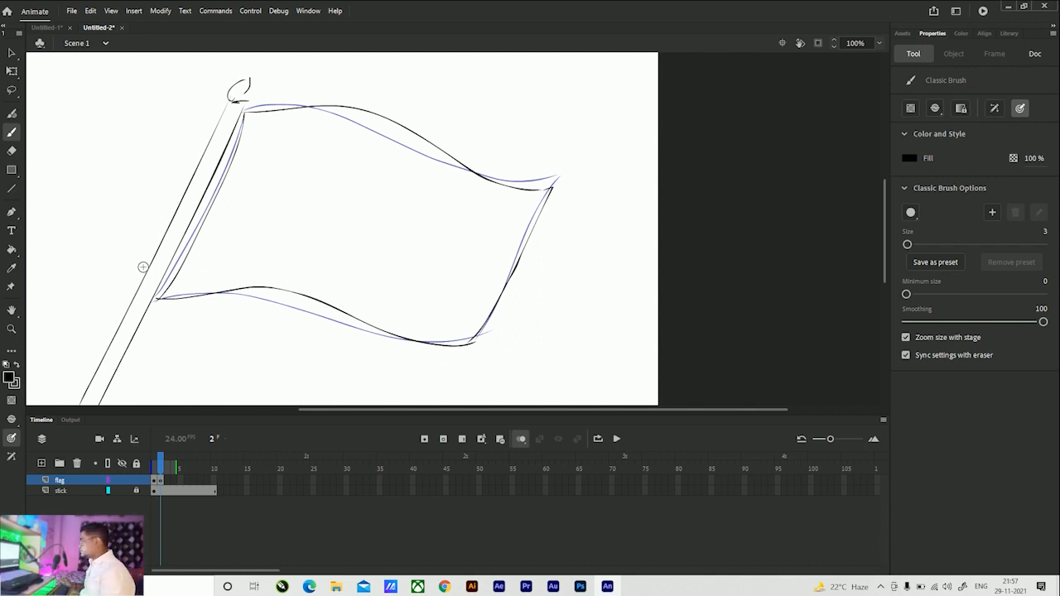
# Step: Insert a blank keyframe at frame 3 and draw the flag outline with its wave crests shifted further right
pyautogui.click(167, 481)
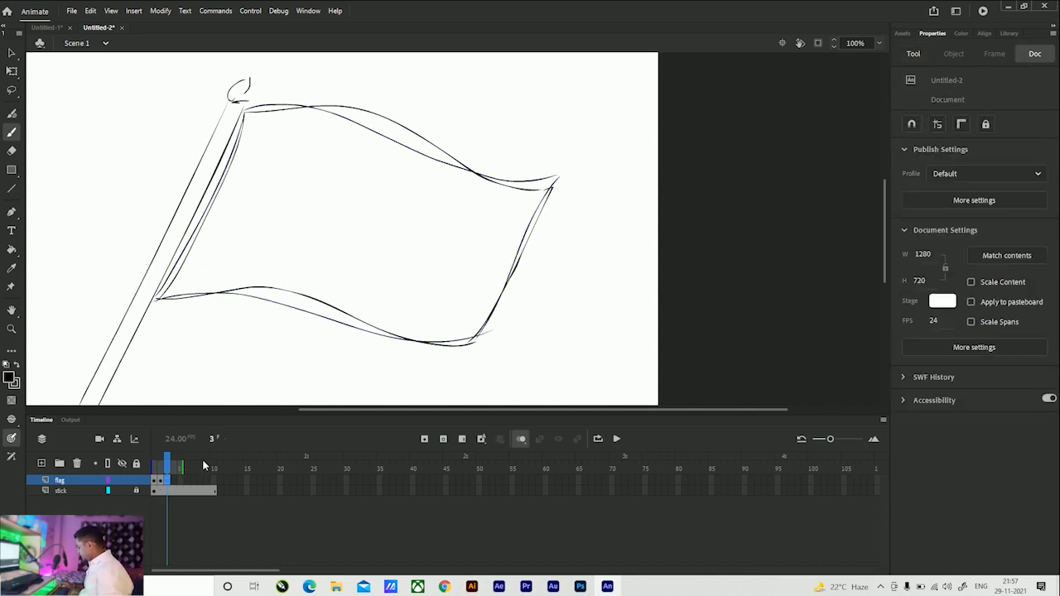
pyautogui.press('F7')
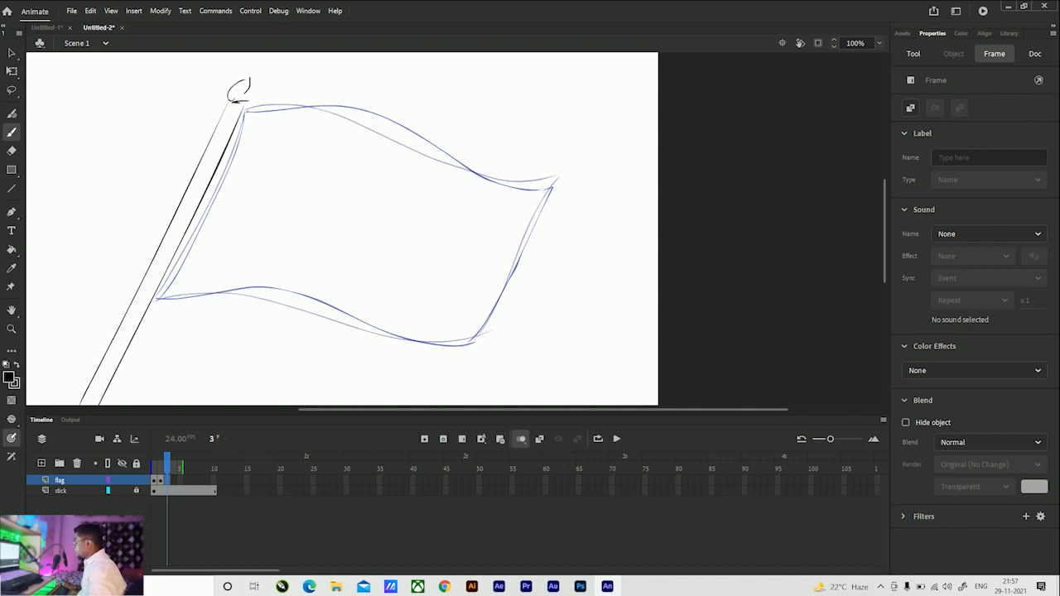
pyautogui.moveTo(323, 108); pyautogui.dragTo(380, 106)
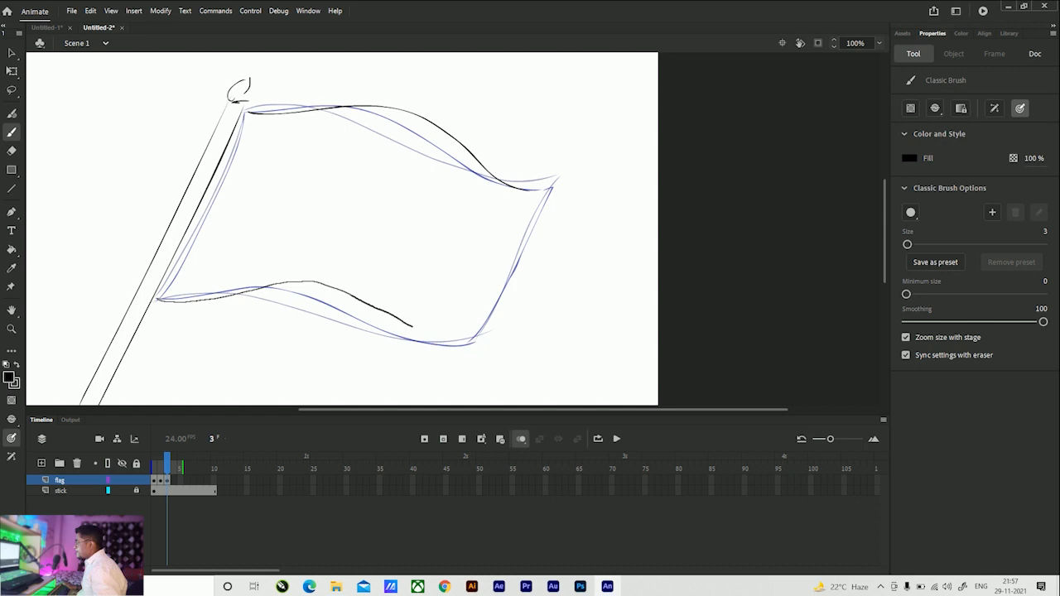
pyautogui.moveTo(454, 340); pyautogui.dragTo(473, 339)
pyautogui.moveTo(550, 189); pyautogui.dragTo(470, 339)
pyautogui.moveTo(245, 114); pyautogui.dragTo(158, 301)
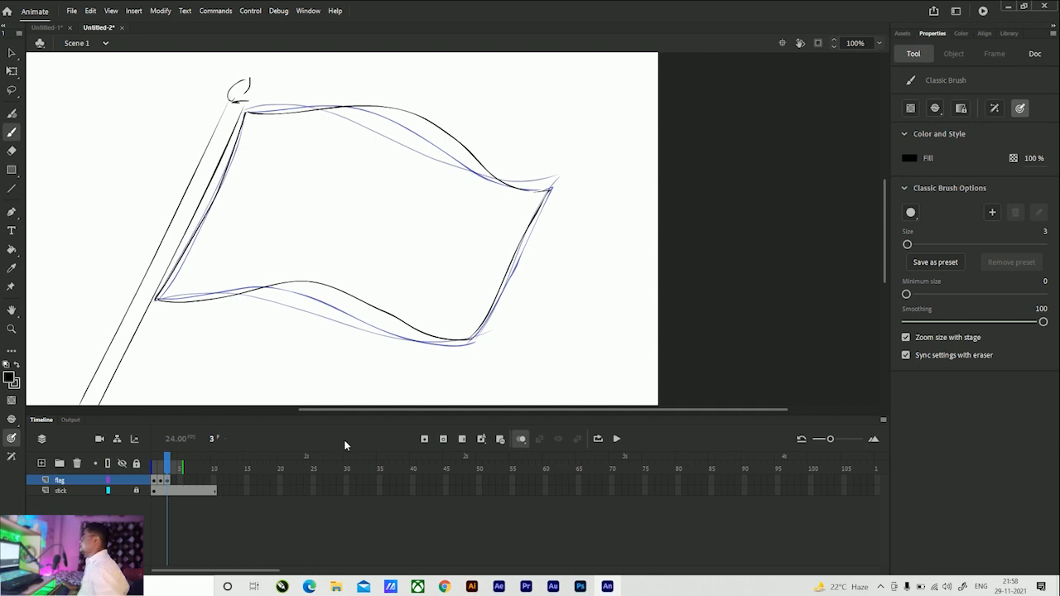
# Step: Insert a blank keyframe at frame 4 of the flag layer and draw the flag's upper edge dipping near the pole, redoing the first attempt
pyautogui.press('F6')
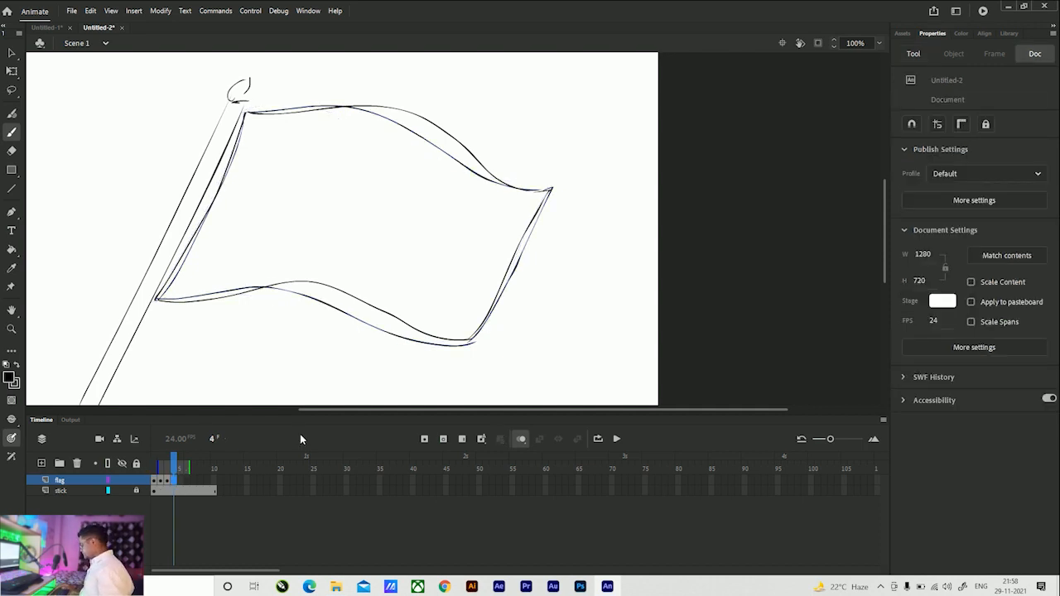
pyautogui.press('F7')
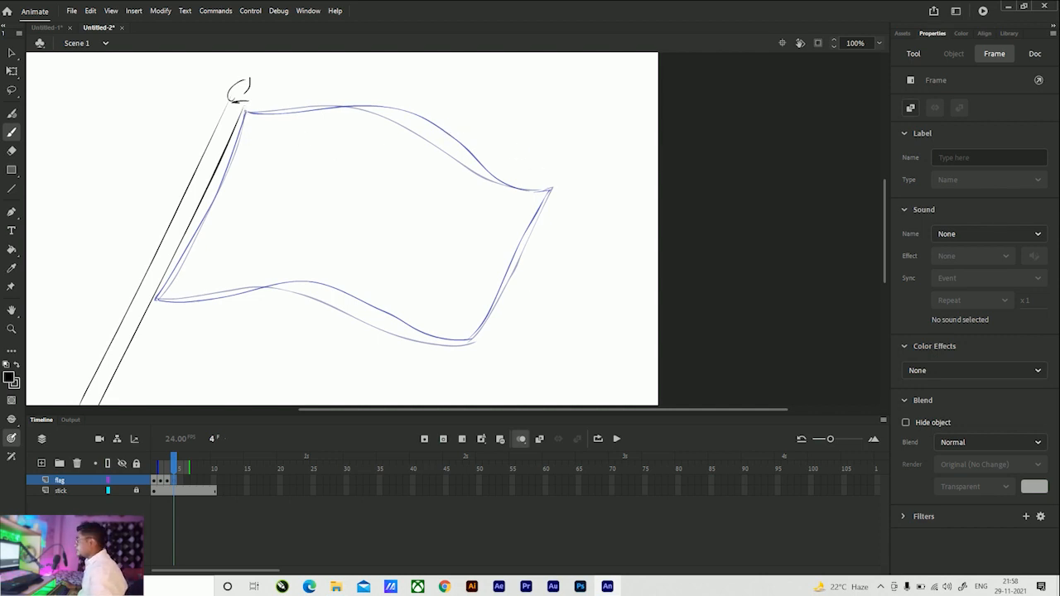
pyautogui.click(246, 110)
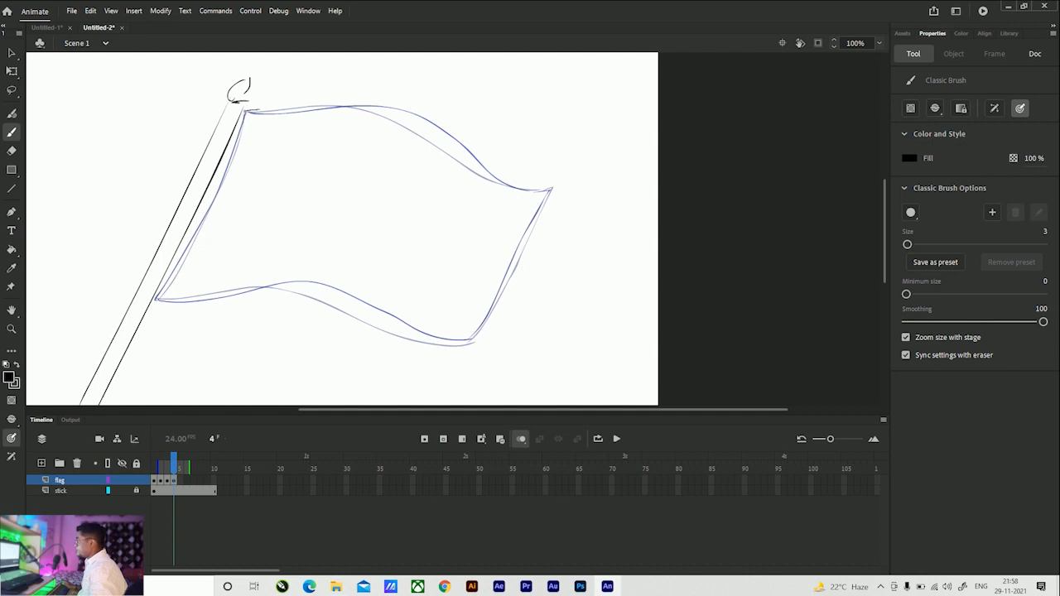
pyautogui.moveTo(327, 118); pyautogui.dragTo(377, 135)
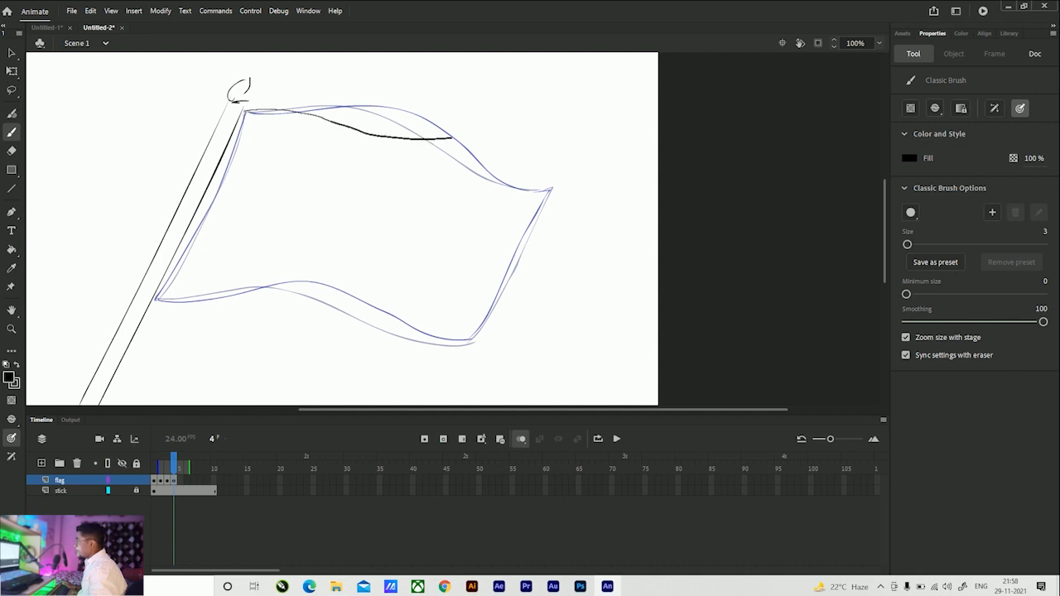
pyautogui.moveTo(500, 138); pyautogui.dragTo(549, 187)
pyautogui.hotkey('ctrl', 'z')
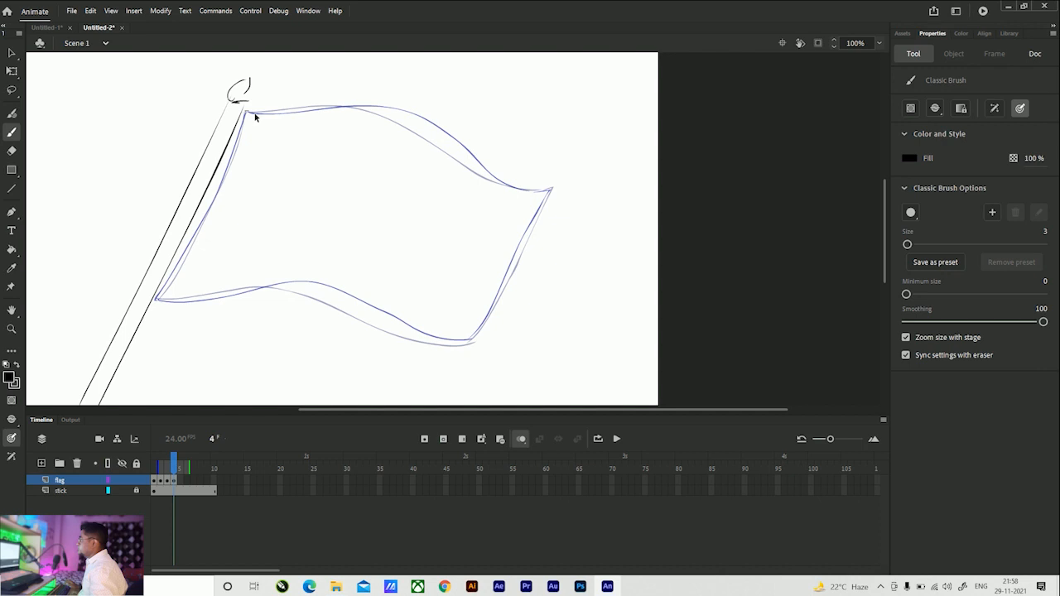
pyautogui.moveTo(341, 131); pyautogui.dragTo(437, 127)
pyautogui.moveTo(533, 168); pyautogui.dragTo(548, 189)
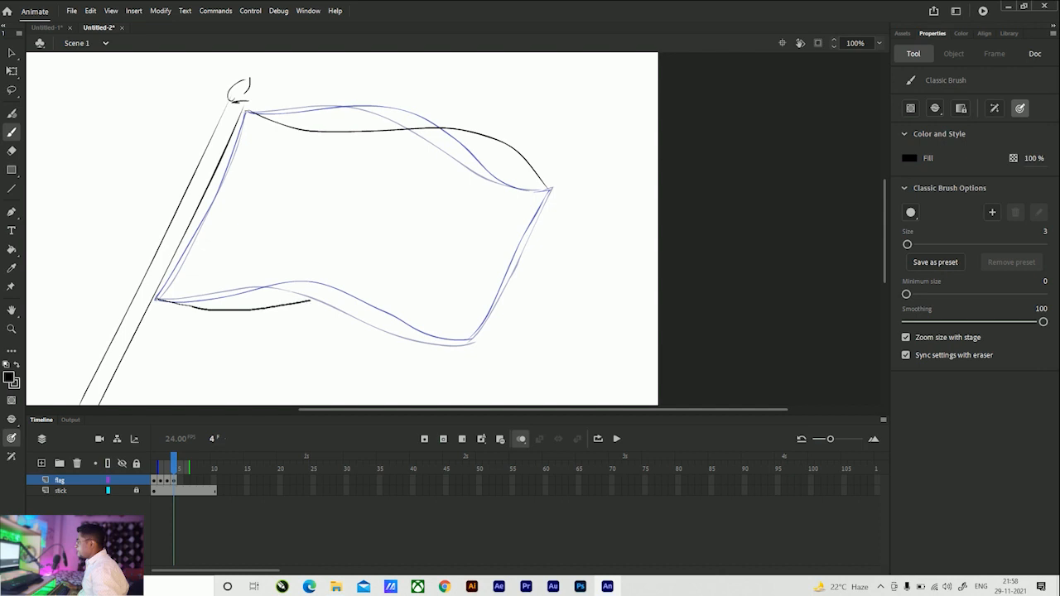
# Step: Draw the matching wavy lower edge on frame 4 and close the outline at its sides, redoing the shaky free-end line
pyautogui.moveTo(414, 313); pyautogui.dragTo(469, 349)
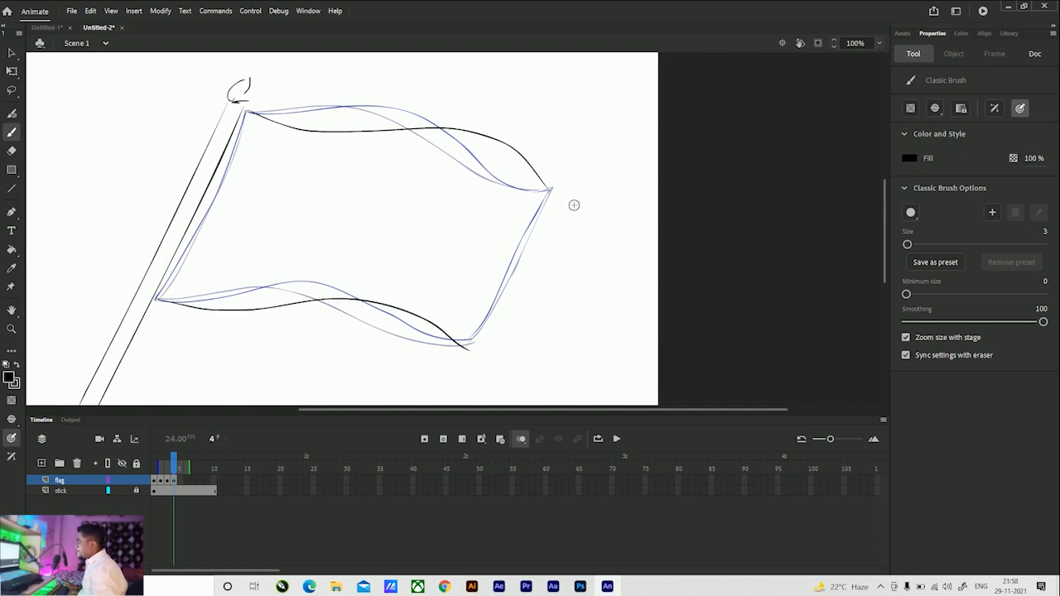
pyautogui.moveTo(537, 223)
pyautogui.mouseDown()
pyautogui.moveTo(495, 303)
pyautogui.moveTo(449, 352)
pyautogui.mouseUp()
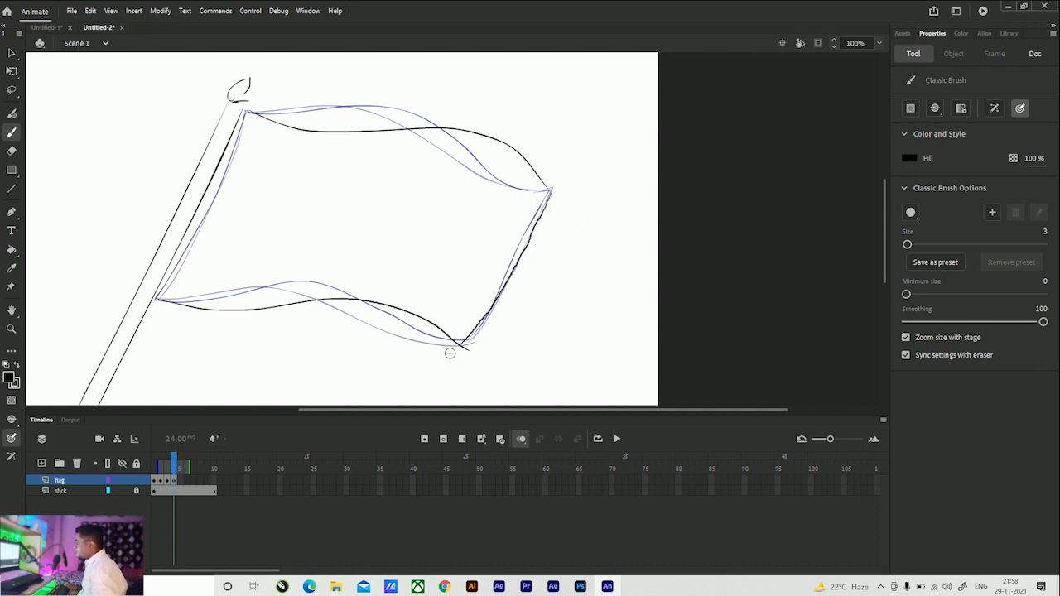
pyautogui.hotkey('ctrl', 'z')
pyautogui.moveTo(551, 195)
pyautogui.mouseDown()
pyautogui.moveTo(512, 290)
pyautogui.moveTo(468, 349)
pyautogui.mouseUp()
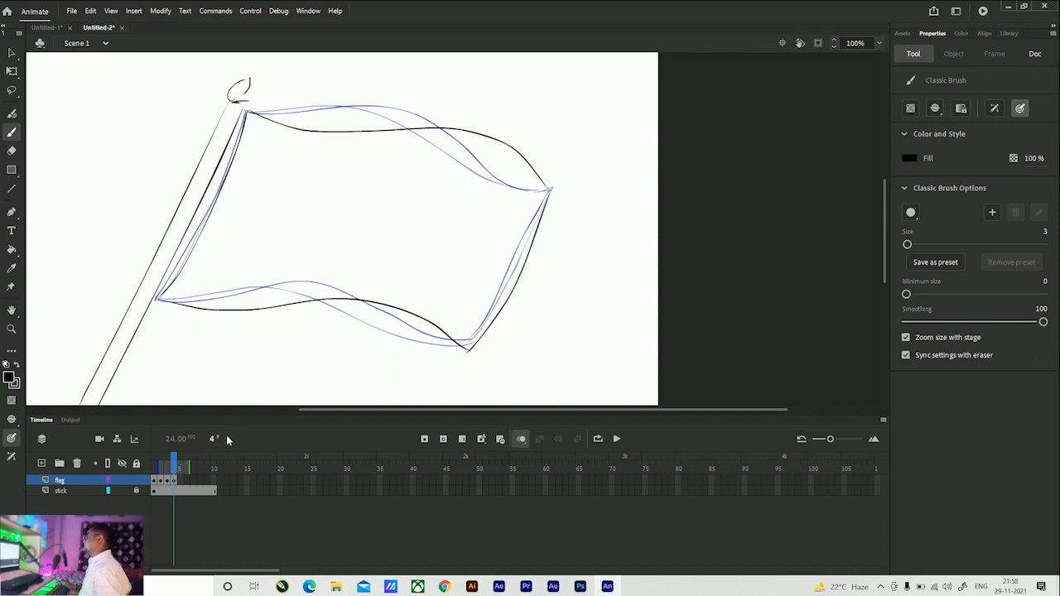
# Step: Insert a blank keyframe at frame 5 of the flag layer
pyautogui.click(179, 479)
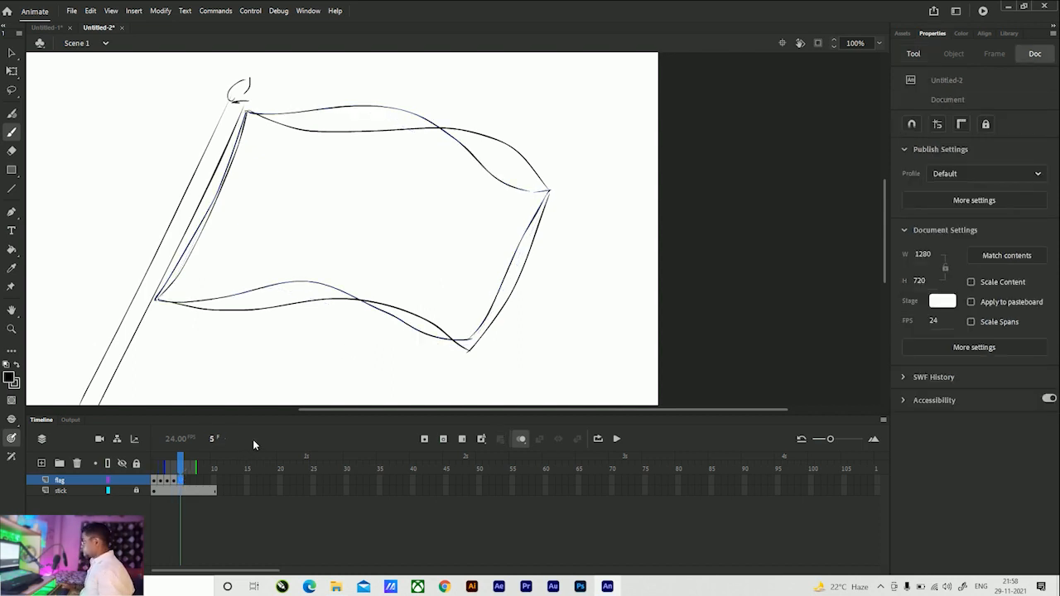
pyautogui.press('F7')
# Step: Step back and forth through the drawn flag frames to check how the wave travels, ending on frame 1
pyautogui.press(',')
pyautogui.press(',')
pyautogui.press(',')
pyautogui.press(',')
pyautogui.press('.')
pyautogui.press('.')
pyautogui.press('.')
pyautogui.press(',')
pyautogui.press(',')
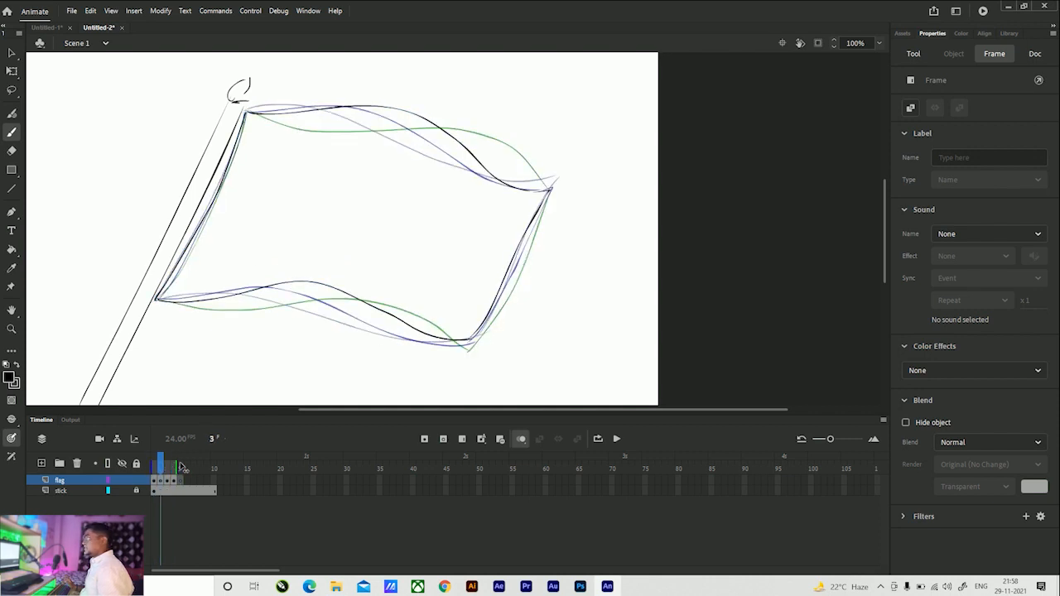
pyautogui.press(',')
pyautogui.press(',')
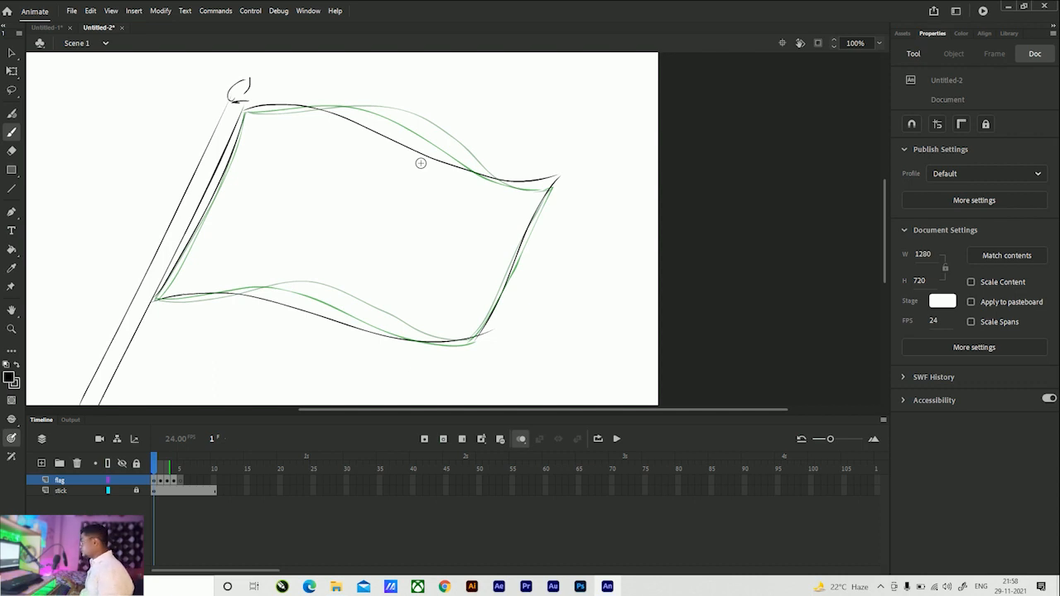
# Step: Draw the flag's upper edge on frame 5 with the wave shifted further toward the free end, redoing poor strokes
pyautogui.click(180, 480)
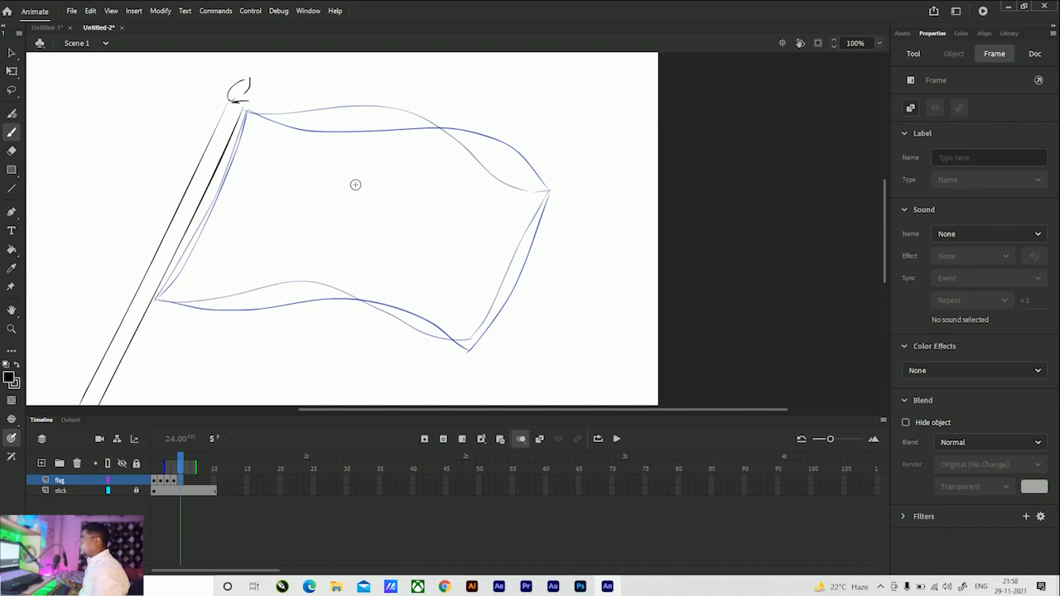
pyautogui.click(246, 111)
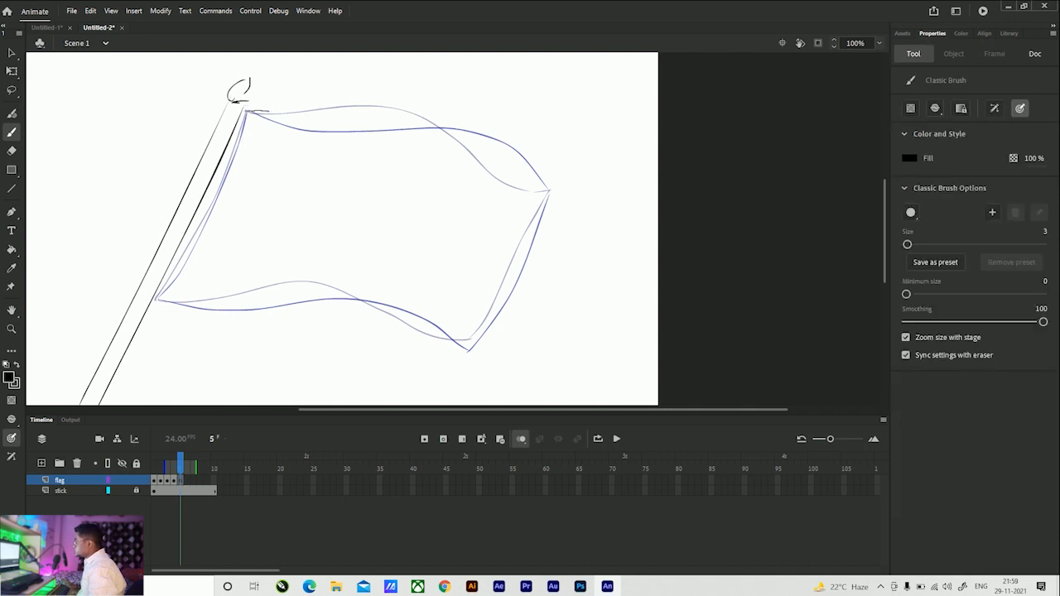
pyautogui.moveTo(423, 129); pyautogui.dragTo(457, 131)
pyautogui.moveTo(246, 111); pyautogui.dragTo(282, 111)
pyautogui.moveTo(428, 156); pyautogui.dragTo(458, 167)
pyautogui.hotkey('ctrl', 'z')
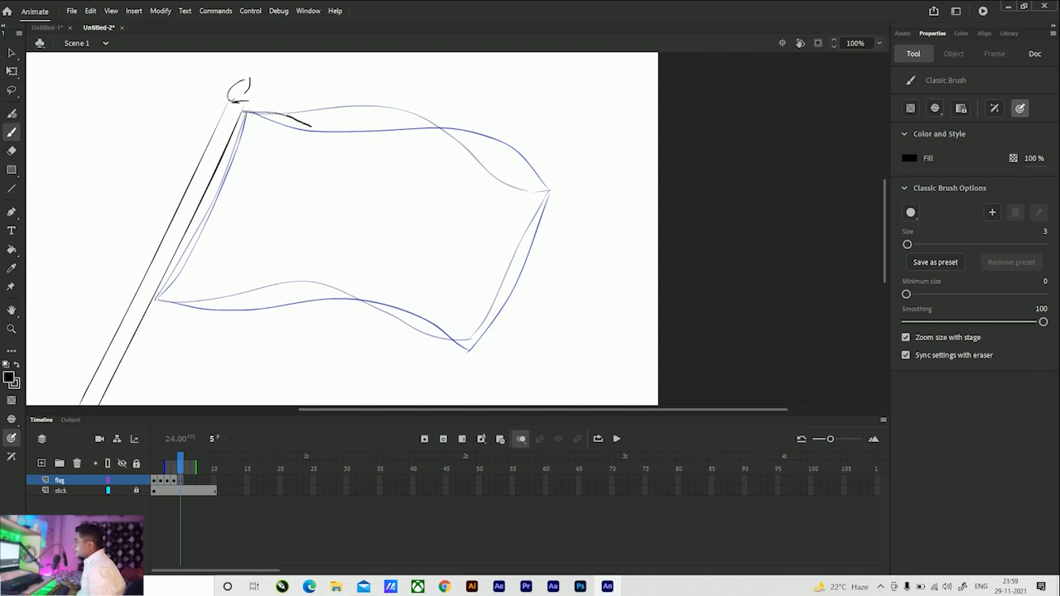
pyautogui.moveTo(524, 154); pyautogui.dragTo(530, 159)
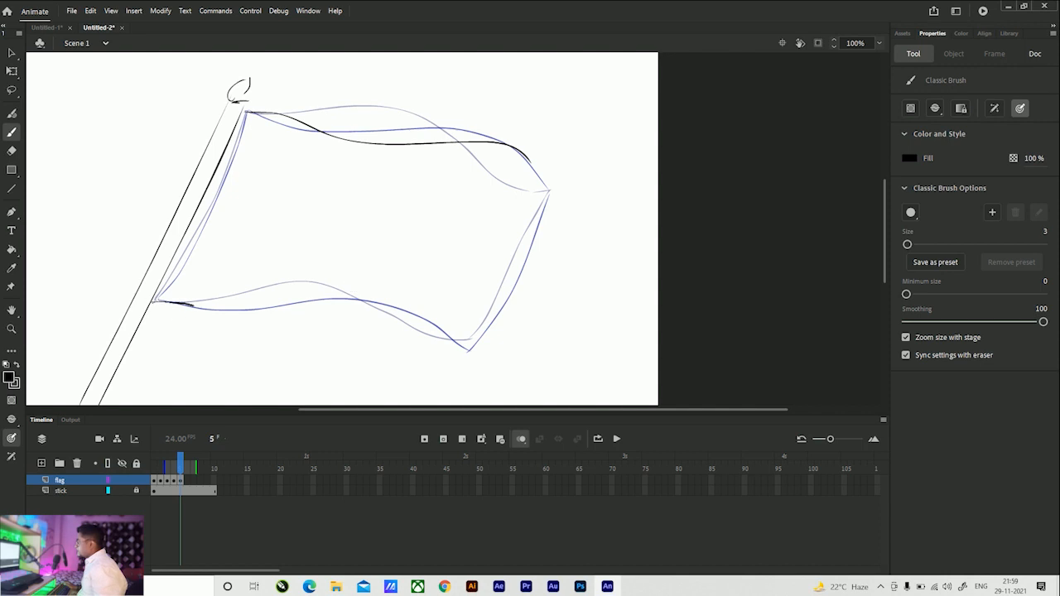
# Step: Complete the frame 5 outline with a matching lower edge and curved side lines, redoing the free-end line
pyautogui.moveTo(254, 319); pyautogui.dragTo(349, 312)
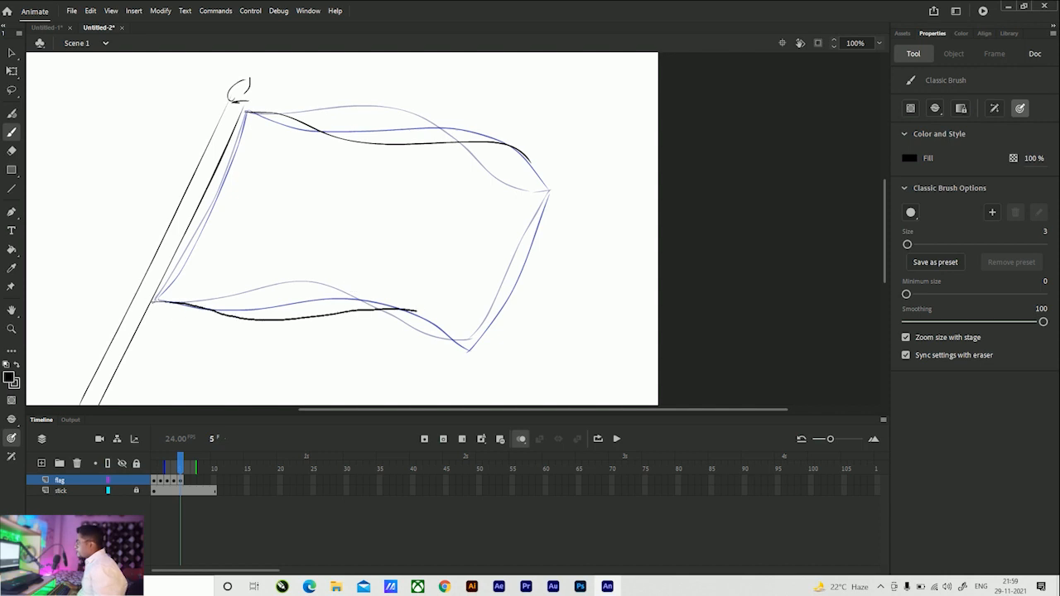
pyautogui.moveTo(457, 326); pyautogui.dragTo(472, 351)
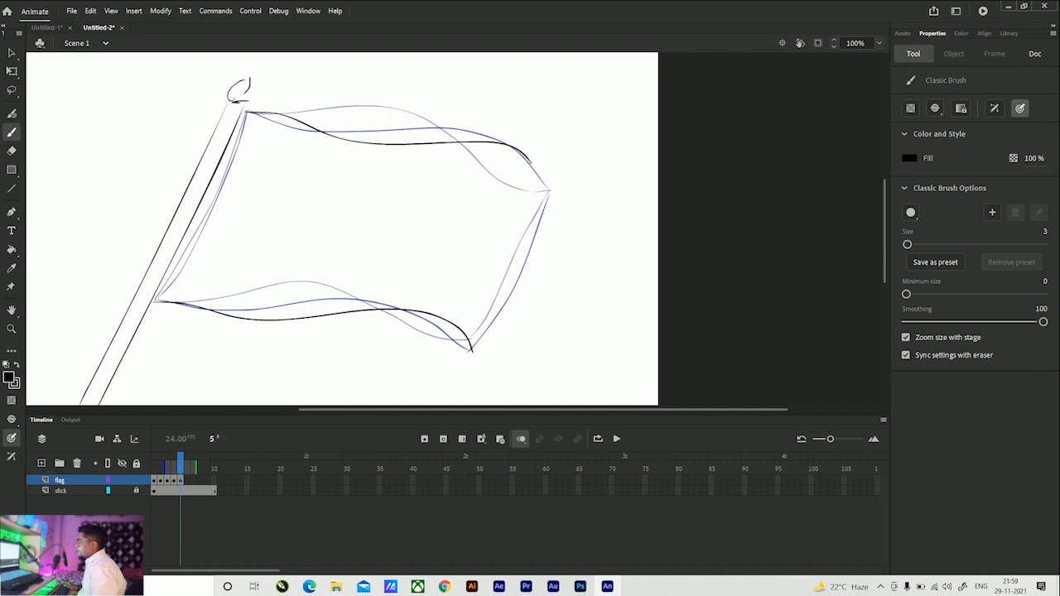
pyautogui.moveTo(534, 166); pyautogui.dragTo(544, 218)
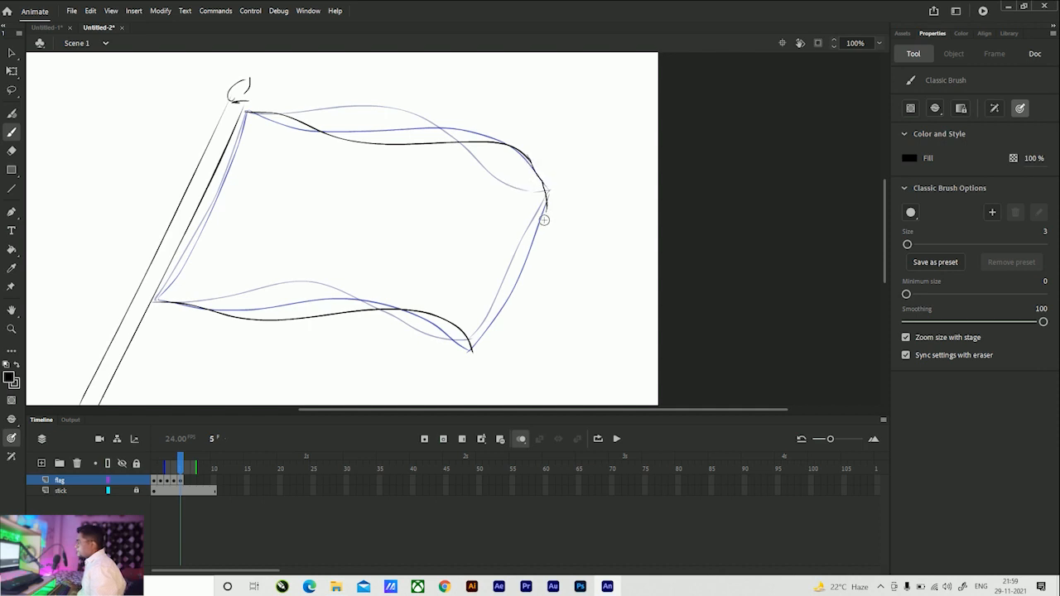
pyautogui.hotkey('ctrl', 'z')
pyautogui.moveTo(529, 161)
pyautogui.mouseDown()
pyautogui.moveTo(542, 190)
pyautogui.moveTo(469, 337)
pyautogui.mouseUp()
pyautogui.hotkey('ctrl', 'z')
pyautogui.moveTo(529, 220); pyautogui.dragTo(469, 350)
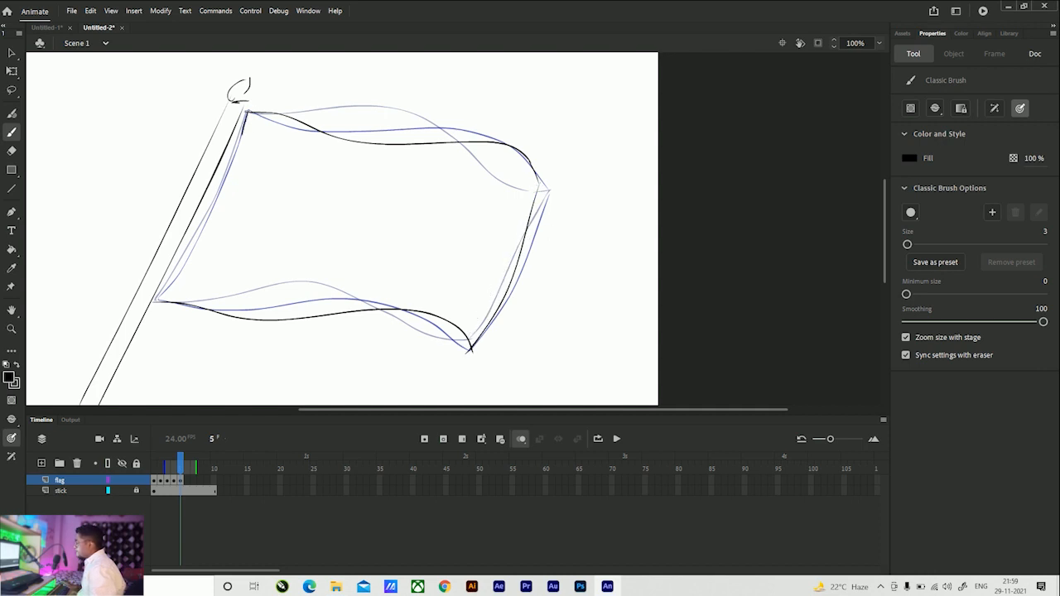
pyautogui.moveTo(160, 296); pyautogui.dragTo(154, 301)
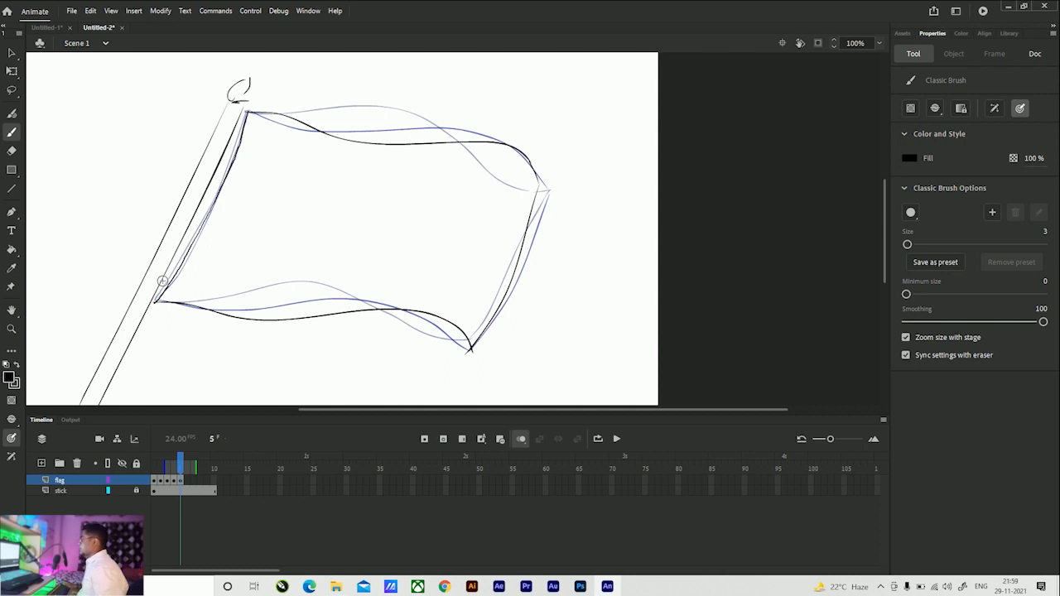
# Step: Insert a blank keyframe at frame 6 of the flag layer
pyautogui.moveTo(182, 468)
pyautogui.mouseDown()
pyautogui.moveTo(161, 468)
pyautogui.moveTo(187, 468)
pyautogui.mouseUp()
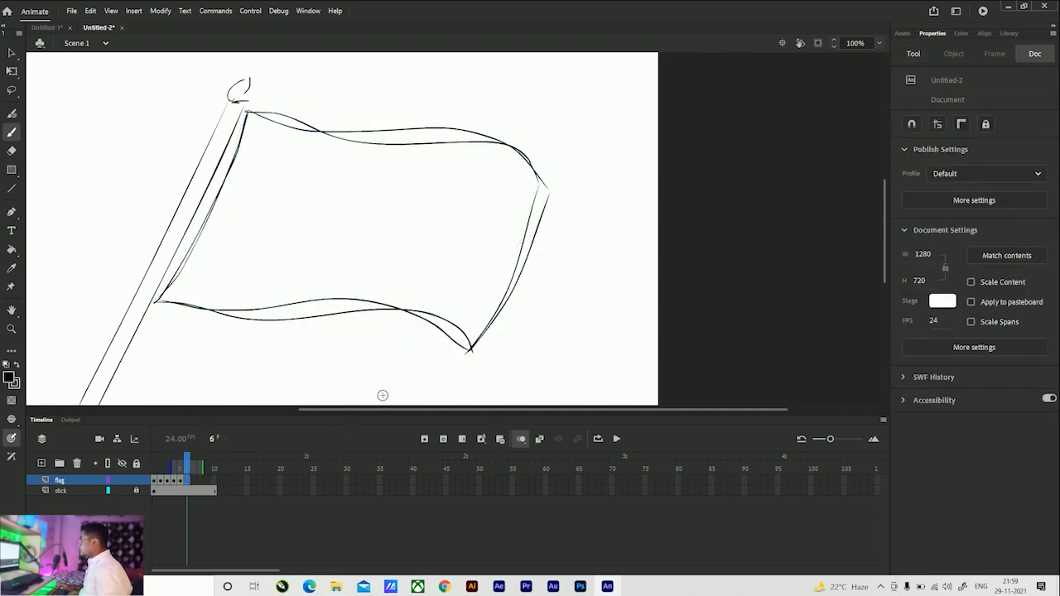
pyautogui.press('F7')
pyautogui.hotkey('ctrl', 'z')
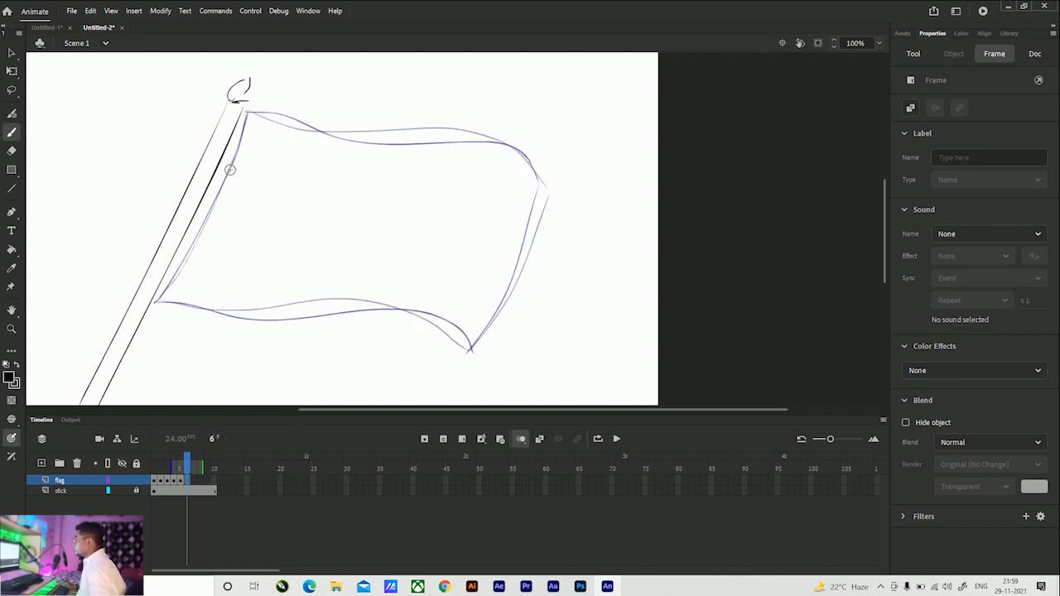
# Step: Compare the flag drawings across the frames, extending the onion skin range back to frame 1
pyautogui.moveTo(188, 467); pyautogui.dragTo(159, 472)
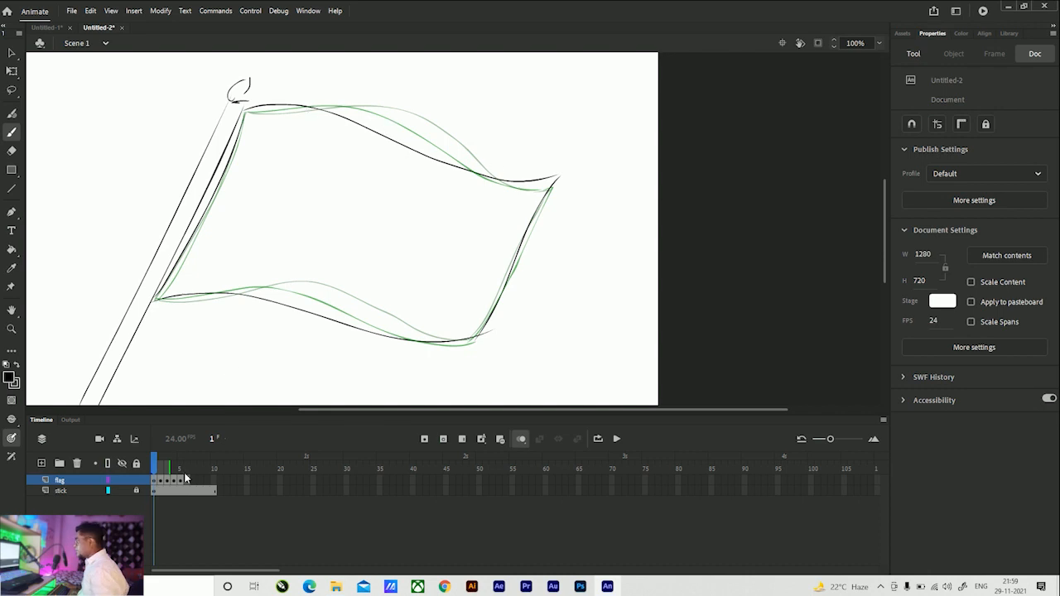
pyautogui.click(184, 479)
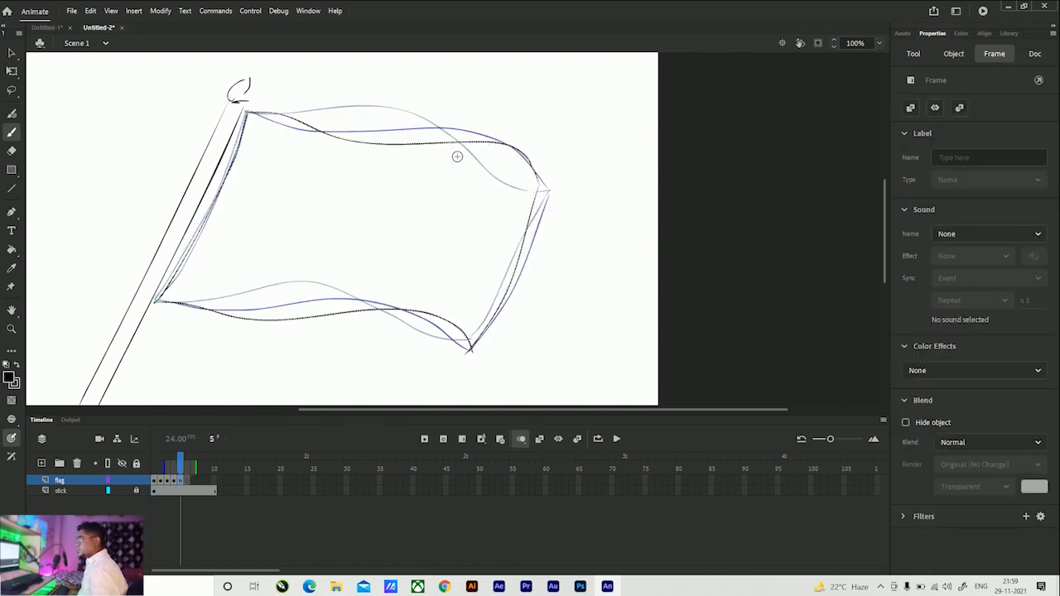
pyautogui.click(186, 480)
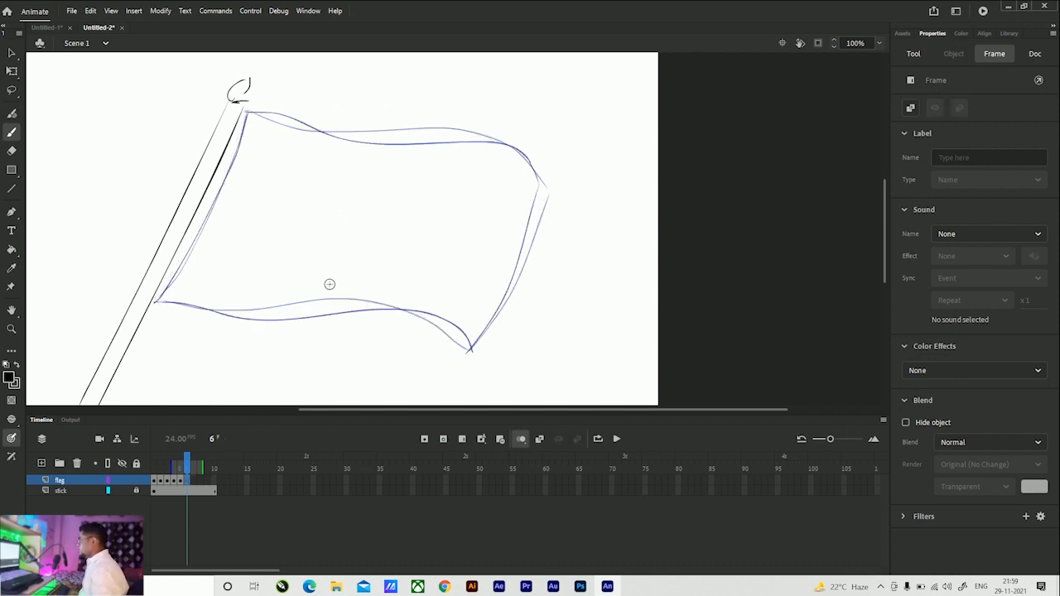
pyautogui.moveTo(165, 468); pyautogui.dragTo(153, 469)
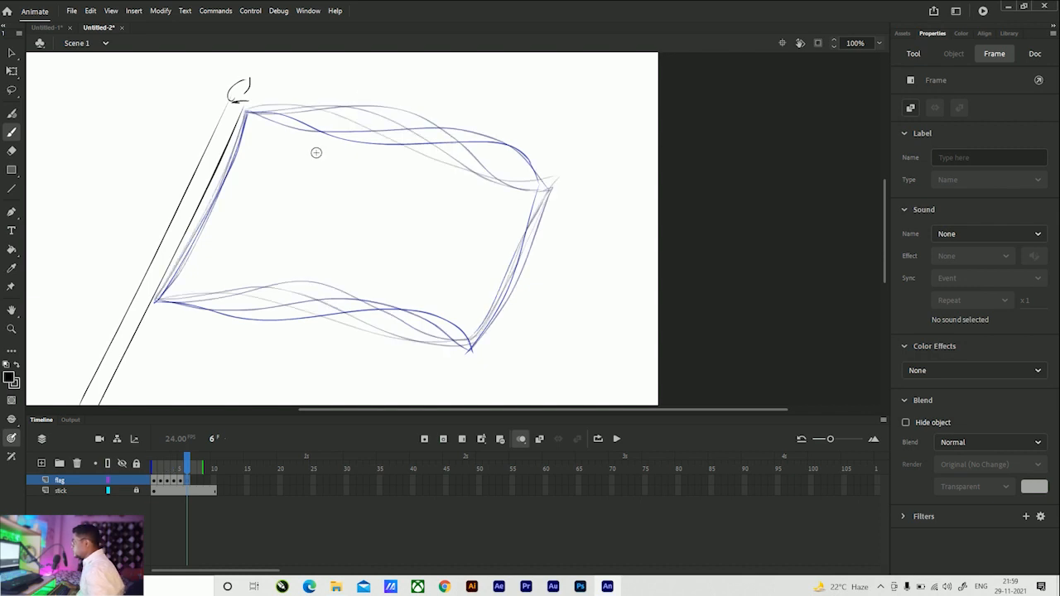
pyautogui.click(190, 469)
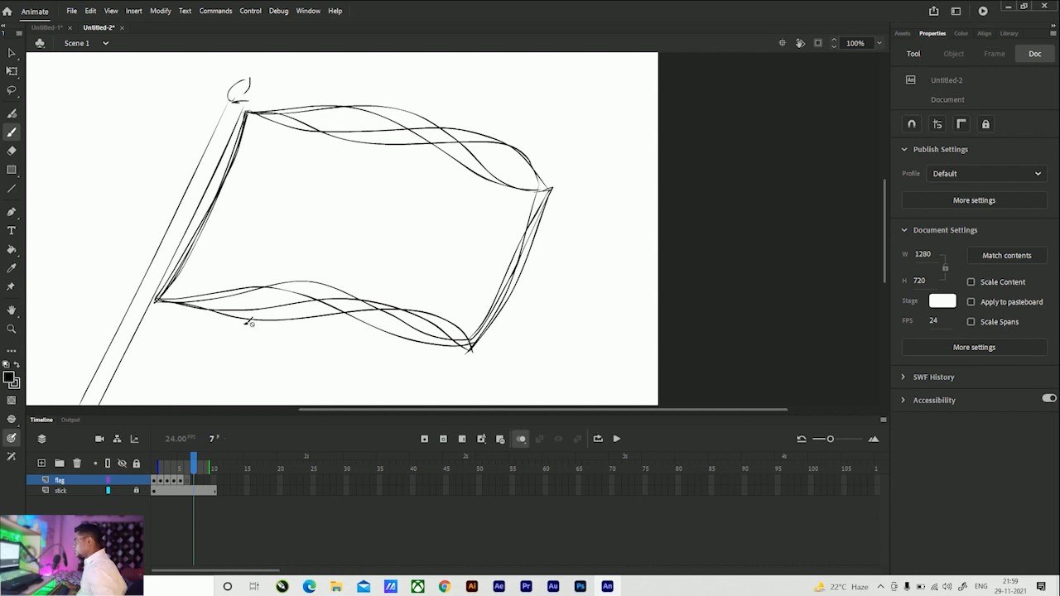
pyautogui.click(187, 483)
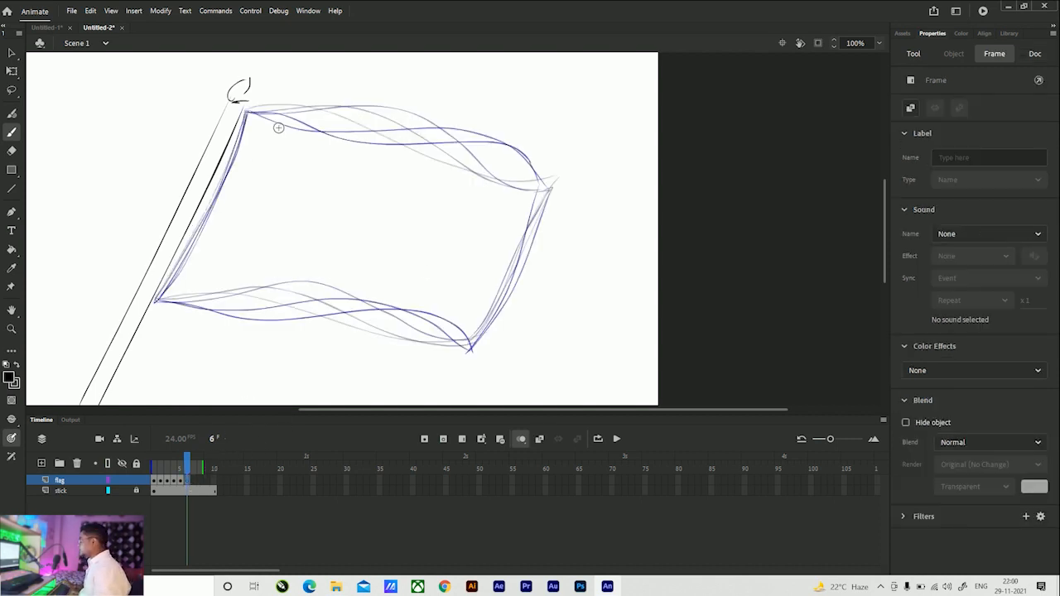
pyautogui.press('Return')
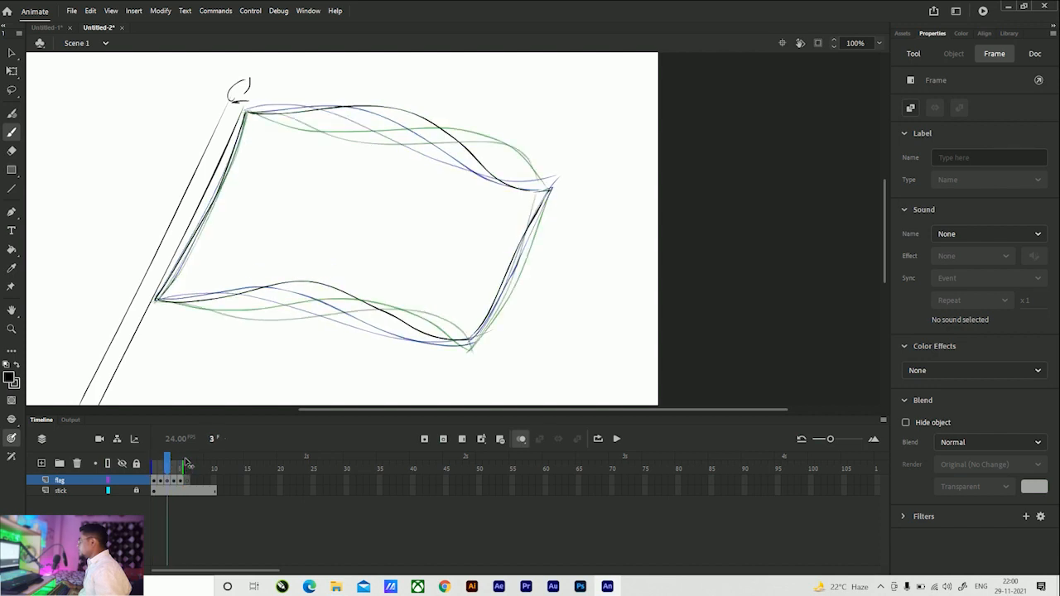
# Step: Remove the frames from frame 6 onward on both the flag and stick layers
pyautogui.click(188, 462)
pyautogui.keyDown('shift'); pyautogui.click(233, 491); pyautogui.keyUp('shift')
pyautogui.hotkey('shift', 'F5')
pyautogui.click(188, 481)
pyautogui.hotkey('shift', 'F5')
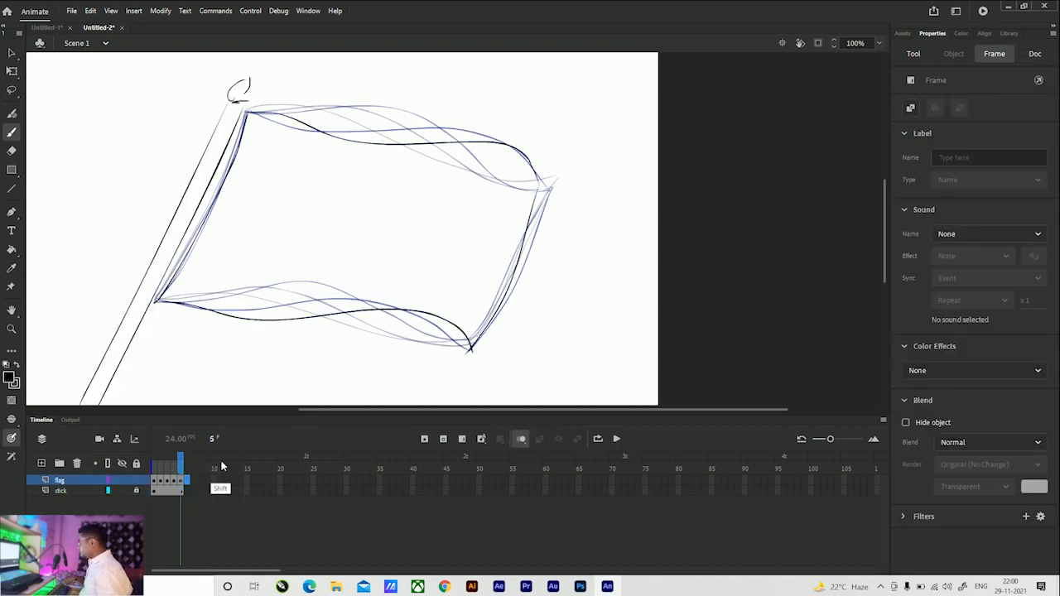
pyautogui.hotkey('shift', 'F5')
# Step: Set the document frame rate to 12 FPS and turn off onion skinning
pyautogui.click(948, 321)
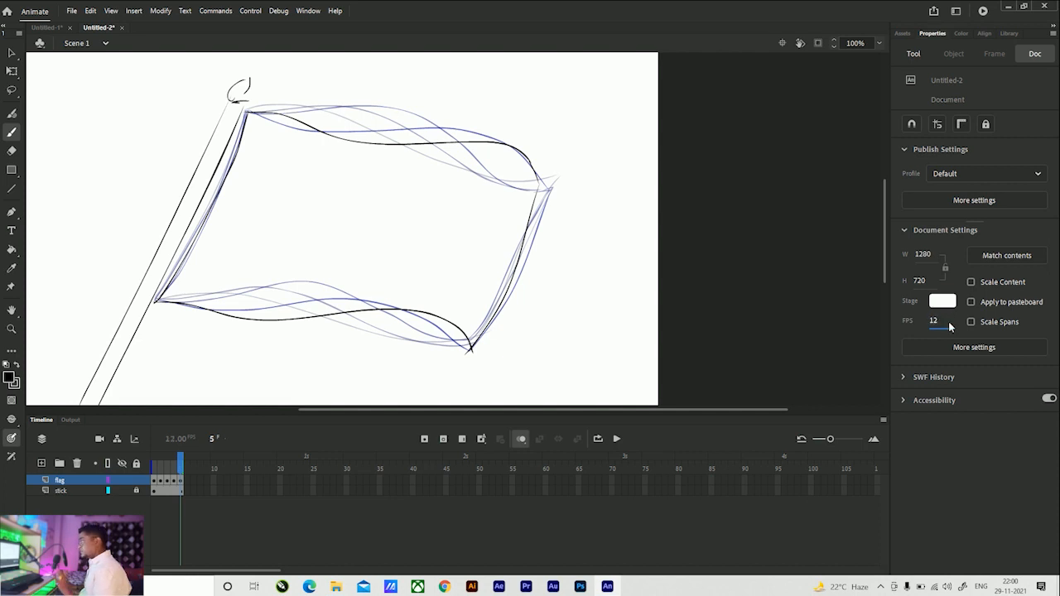
pyautogui.click(522, 439)
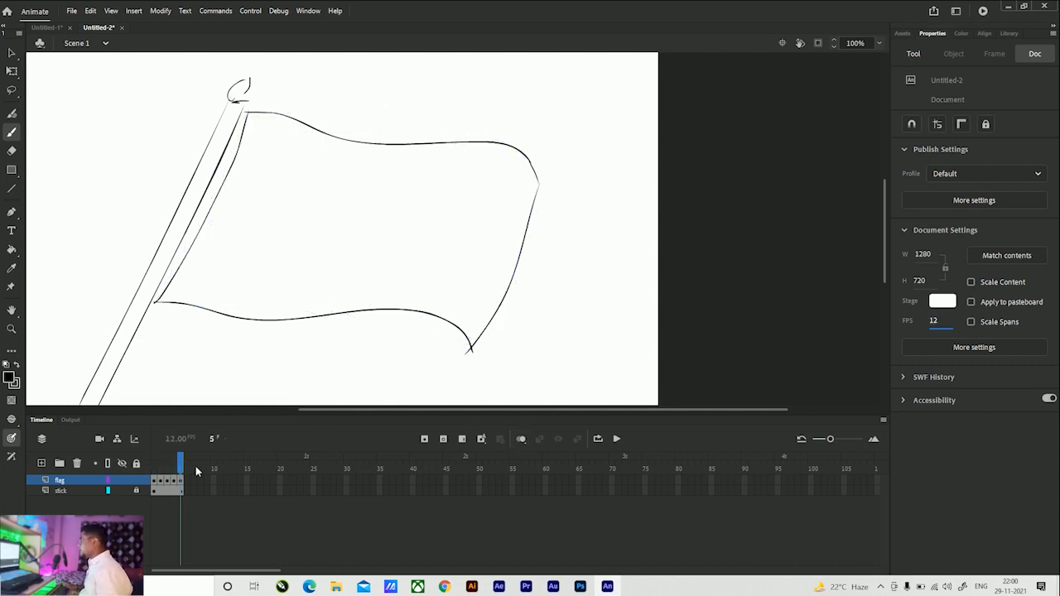
# Step: Scrub through the animation back to frame 1 and test the movie to watch the flag wave
pyautogui.moveTo(187, 465); pyautogui.dragTo(80, 473)
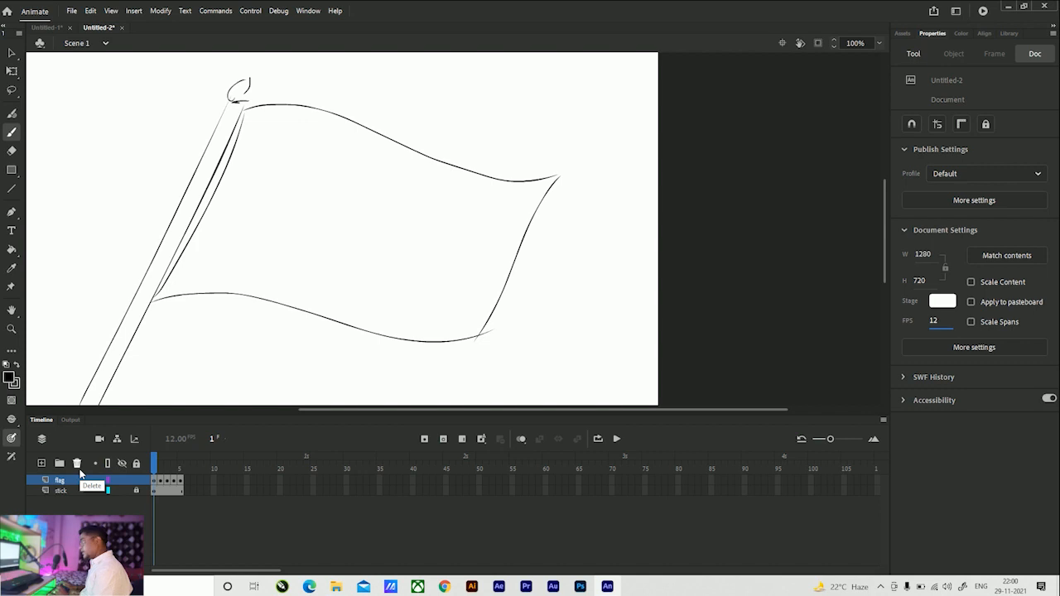
pyautogui.hotkey('ctrl', 'Return')
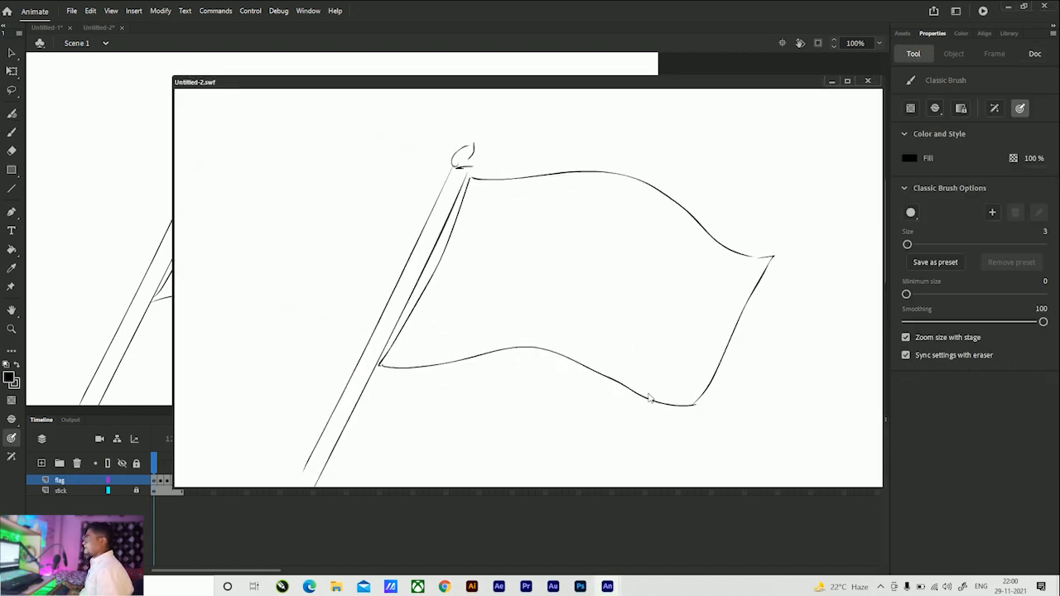